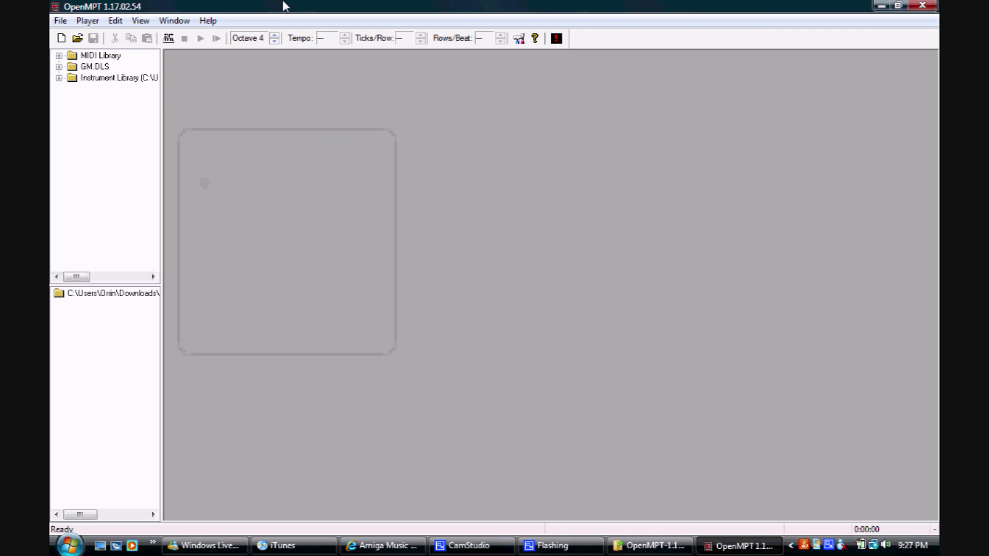
# Create a new IT module and set its initial tempo to 175.
pyautogui.click(59, 21)
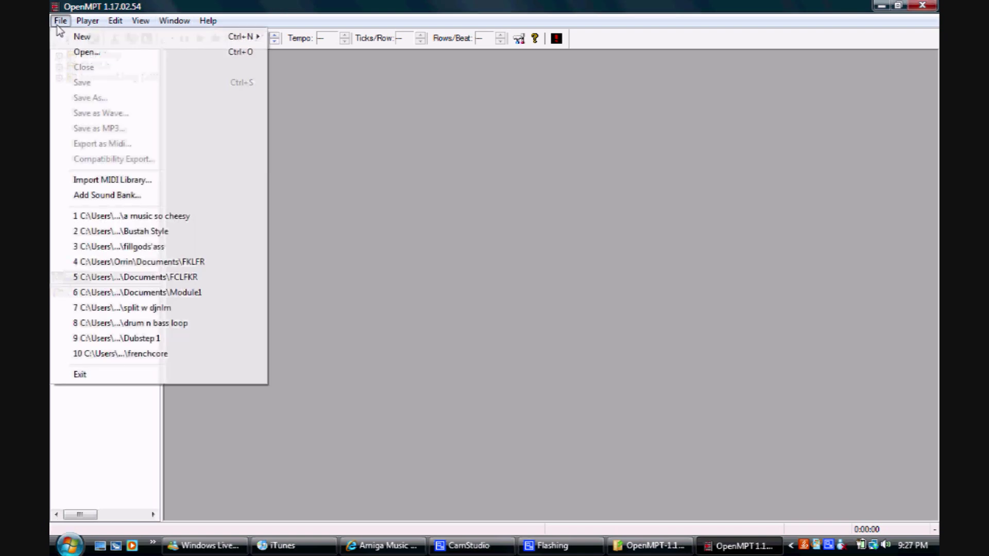
pyautogui.moveTo(108, 37)
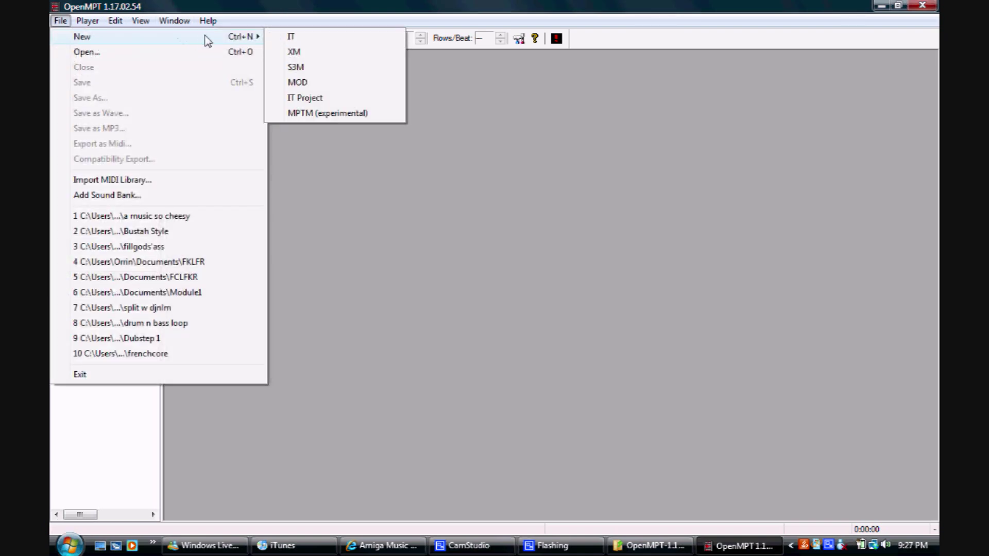
pyautogui.click(295, 39)
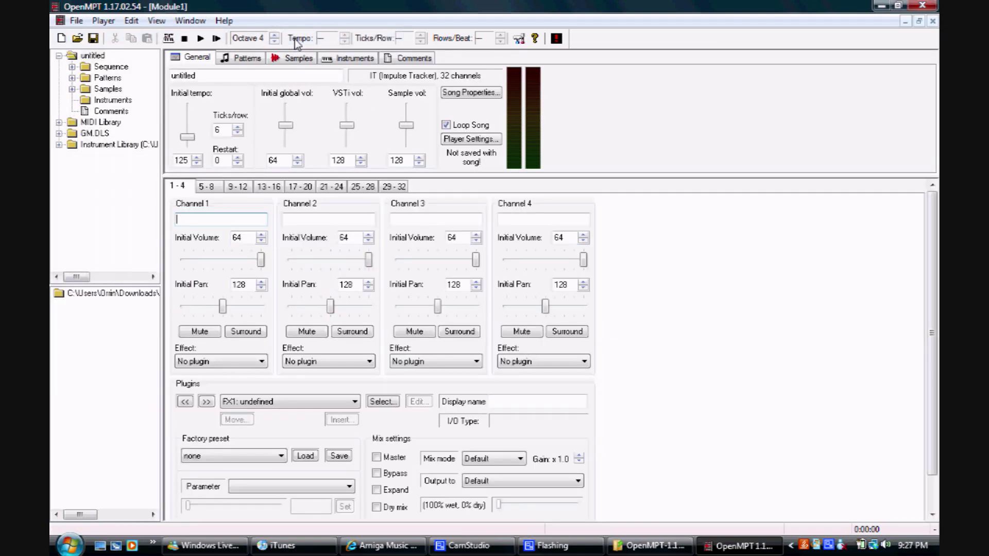
pyautogui.click(182, 157)
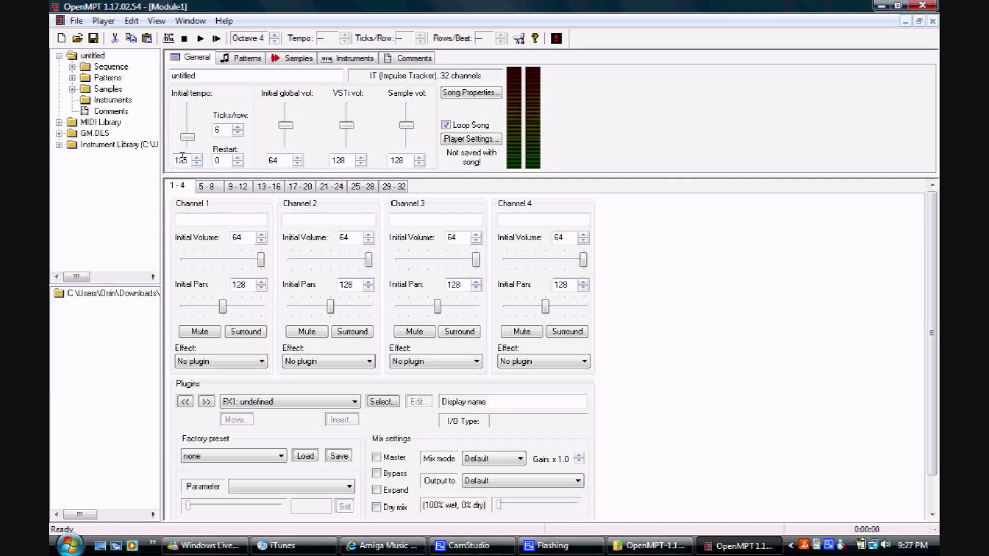
pyautogui.write('35')
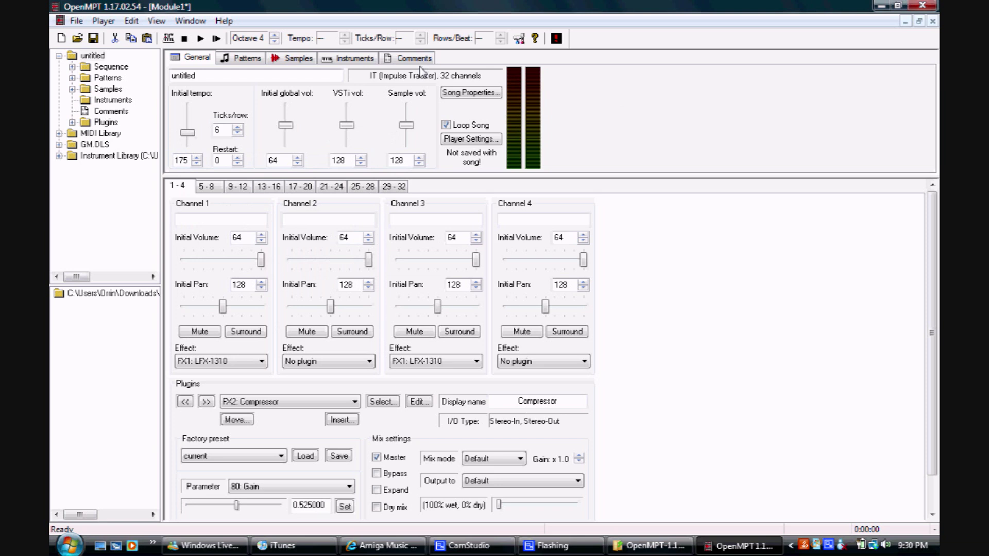
# Load the Dwequel_C3 file into sample slot 1 and play it back.
pyautogui.click(304, 60)
pyautogui.click(199, 78)
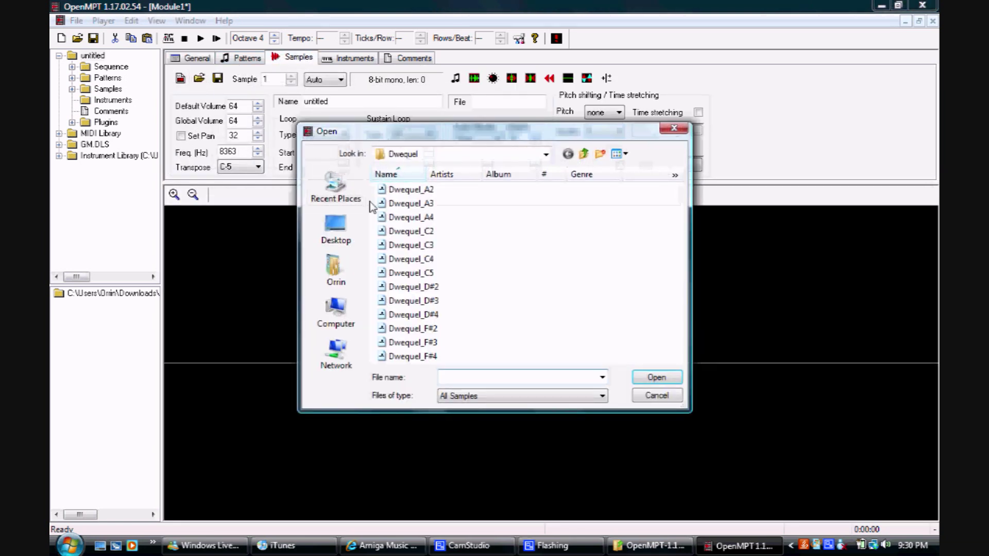
pyautogui.doubleClick(431, 244)
pyautogui.click(455, 81)
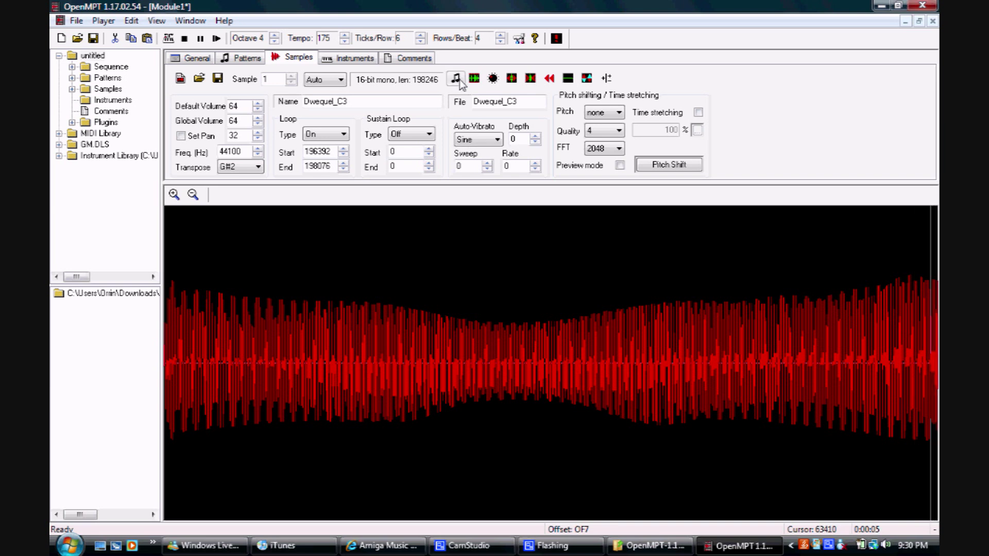
# Normalize the Dwequel_C3 sample and amplify it by 75%.
pyautogui.click(474, 78)
pyautogui.click(493, 78)
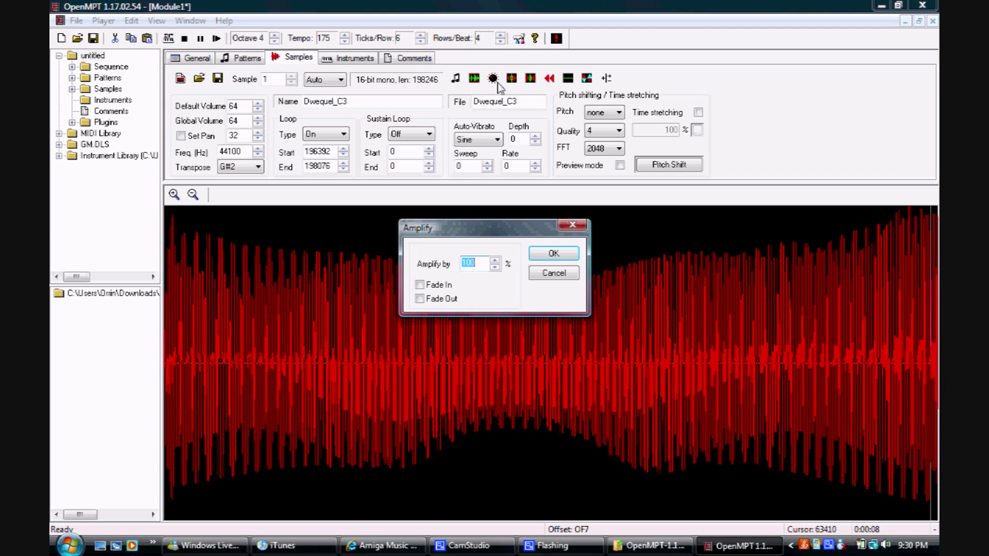
pyautogui.write('75')
pyautogui.click(556, 254)
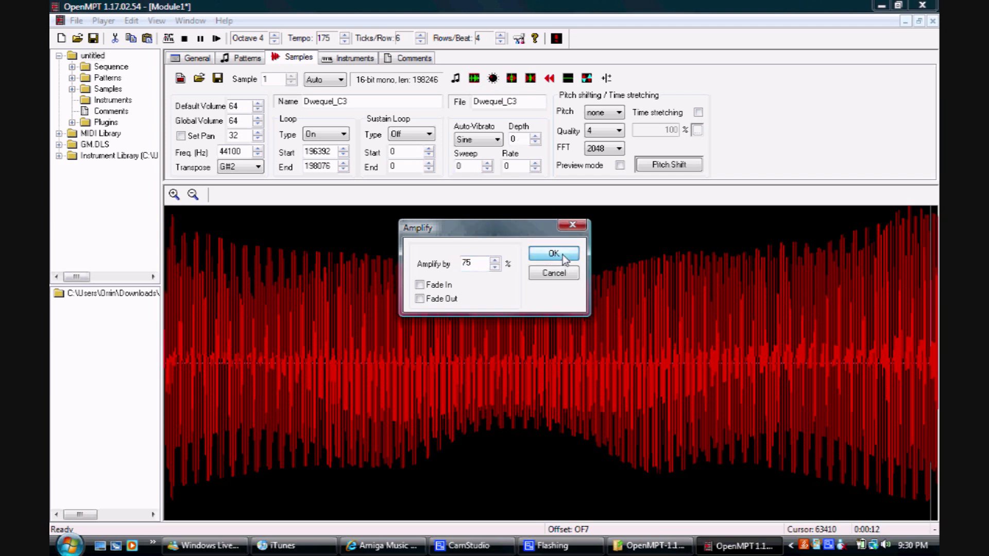
# Reverse the sample and reverse it back to its original direction.
pyautogui.click(549, 79)
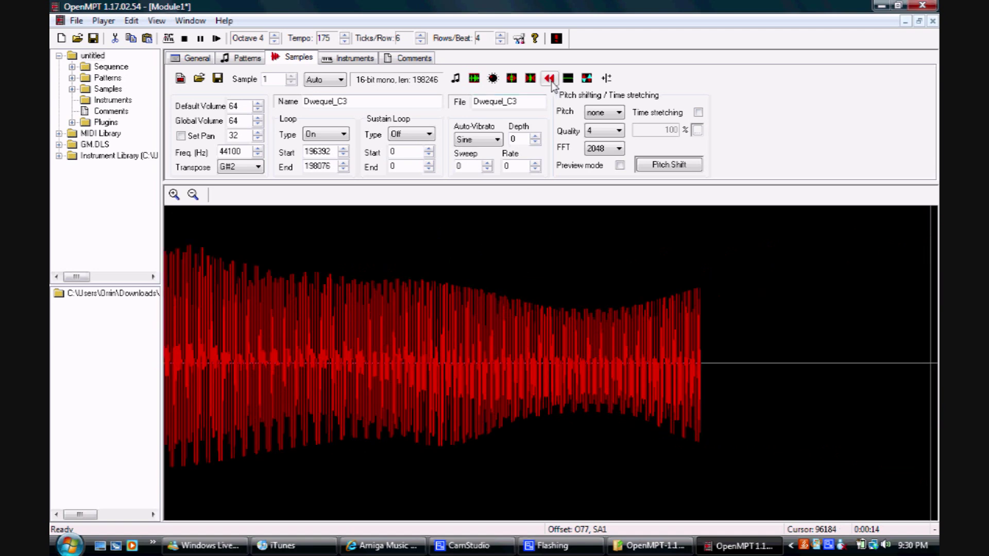
pyautogui.click(549, 80)
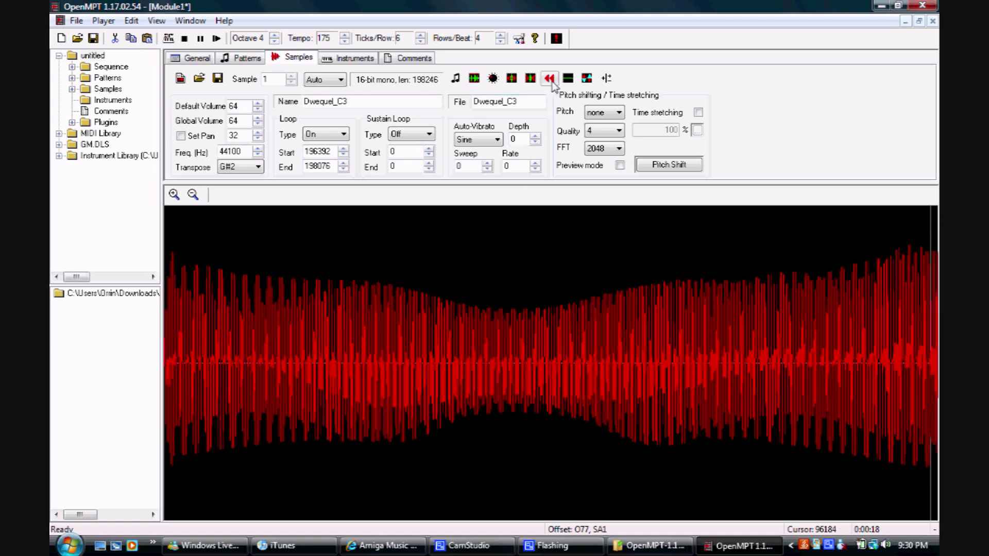
# Enable time stretching, set the sample's new length to 64 rows in the ratio calculator, and apply the stretch.
pyautogui.click(618, 112)
pyautogui.click(624, 114)
pyautogui.click(698, 113)
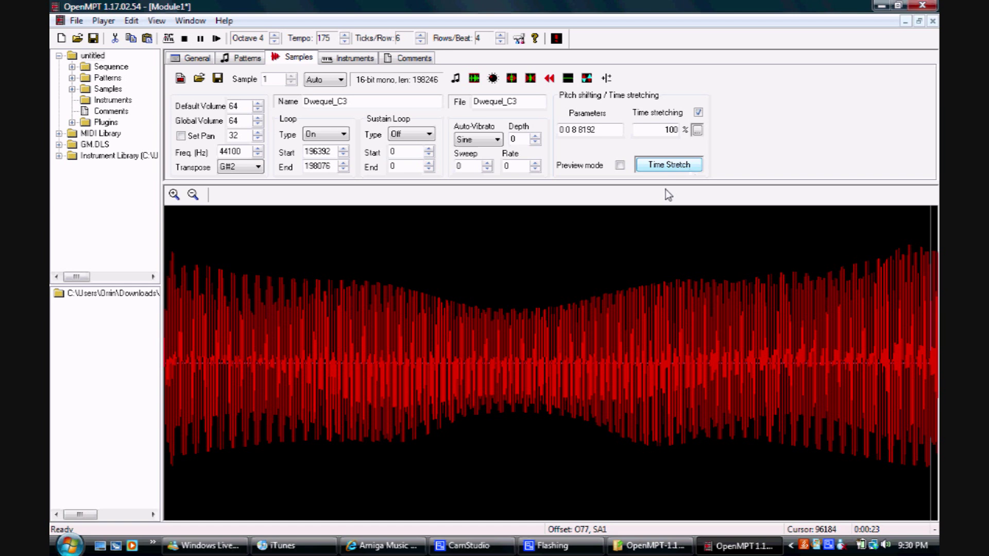
pyautogui.click(697, 130)
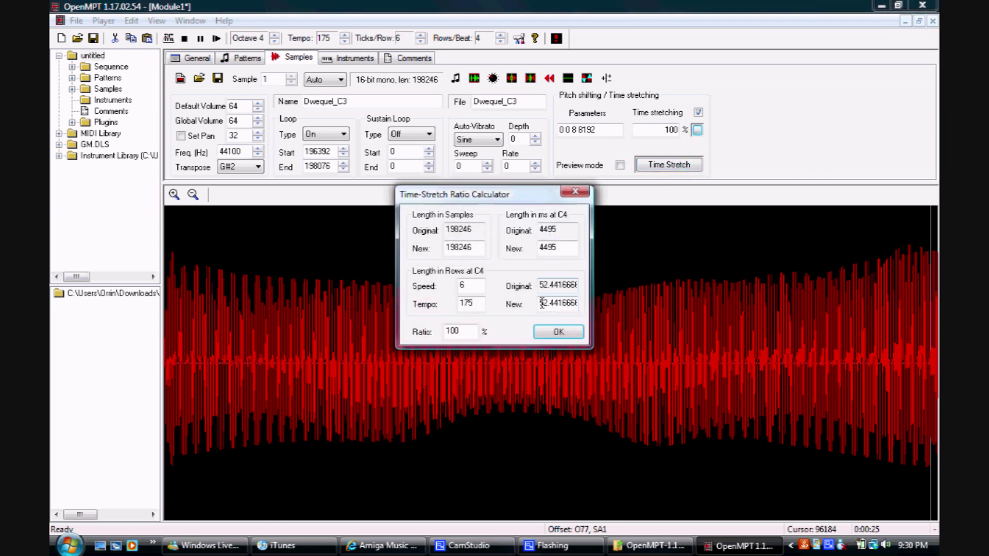
pyautogui.doubleClick(553, 302)
pyautogui.write('64')
pyautogui.click(572, 334)
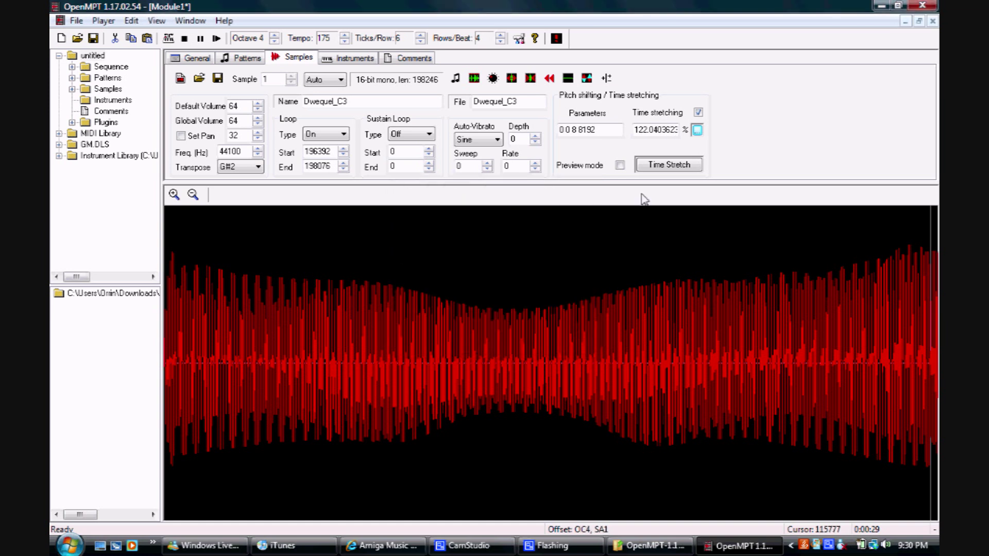
pyautogui.click(669, 165)
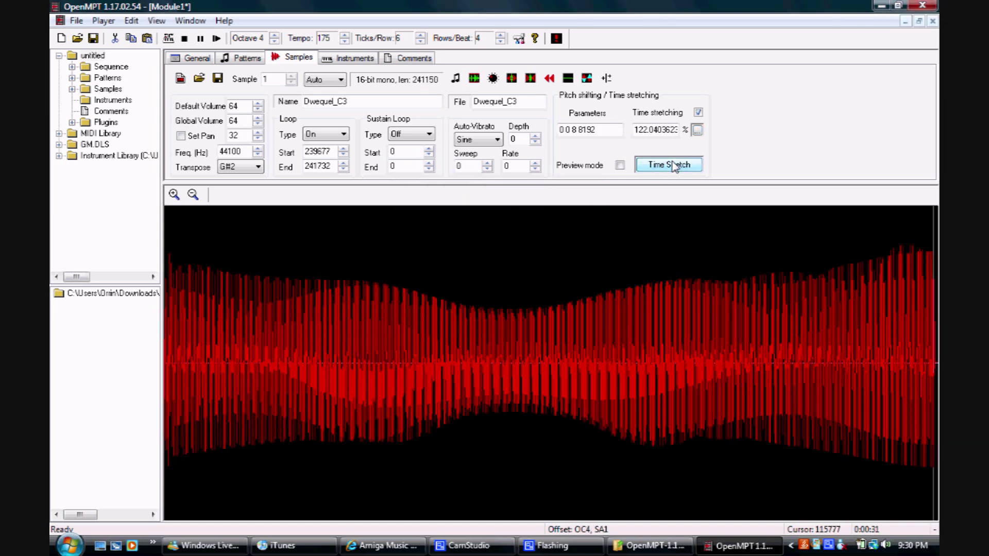
pyautogui.click(343, 135)
pyautogui.click(346, 136)
pyautogui.click(414, 134)
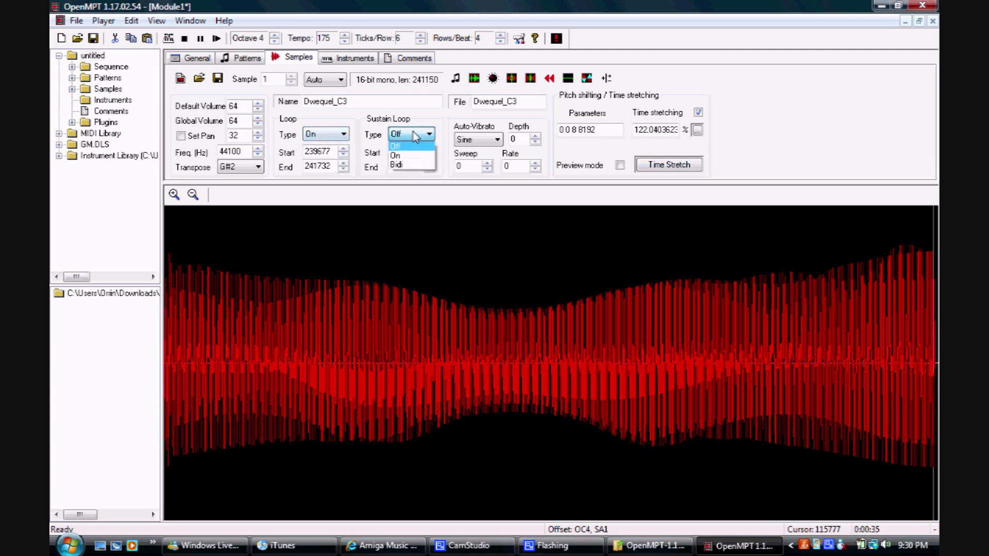
pyautogui.click(415, 136)
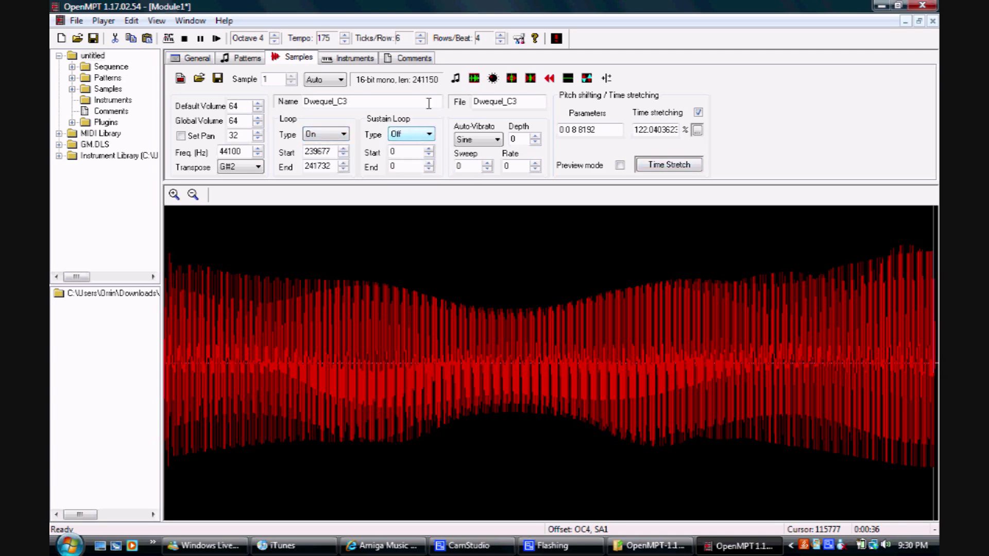
pyautogui.click(555, 306)
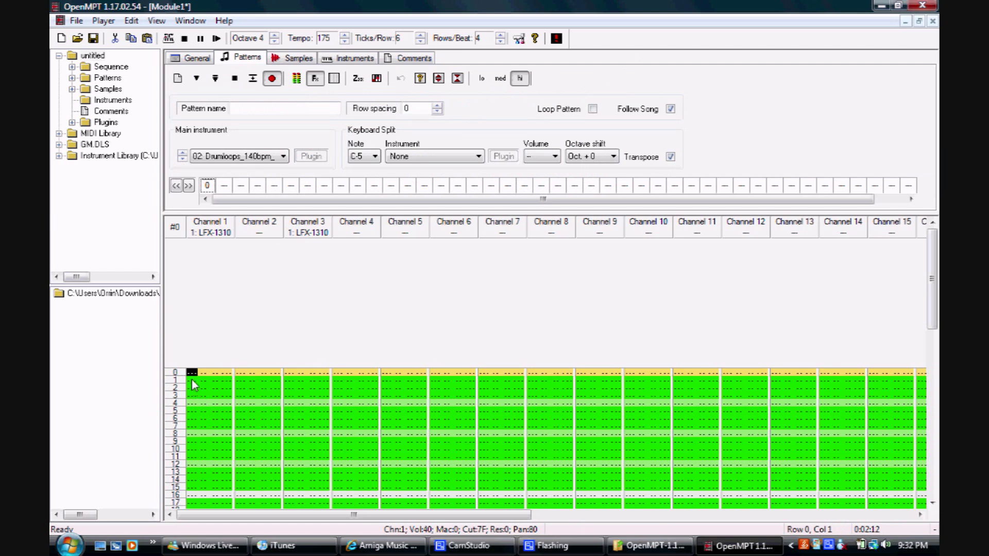
# Enter C-5 notes of the drum loop sample 02 in channel 1 on rows 0, 16 and 32.
pyautogui.click(194, 496)
pyautogui.click(195, 497)
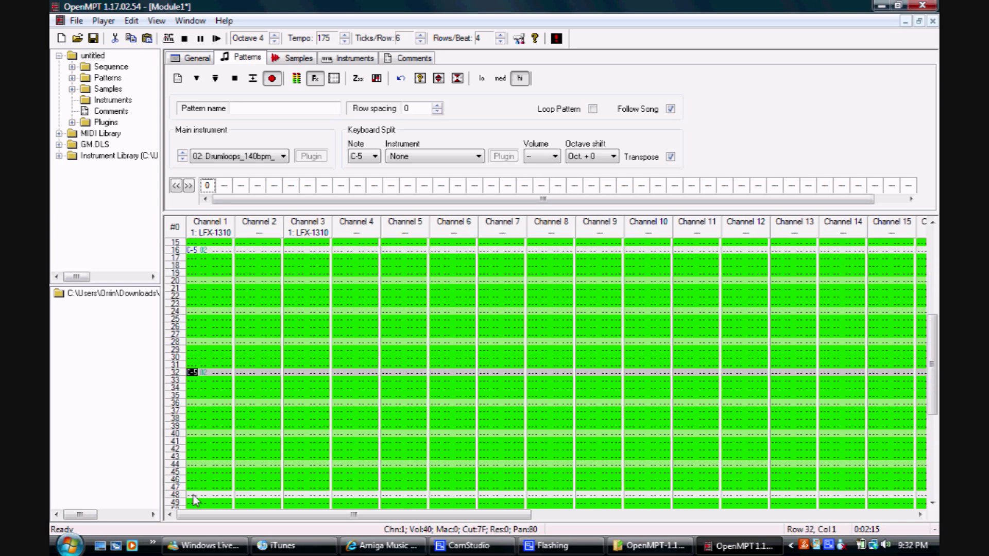
pyautogui.click(195, 497)
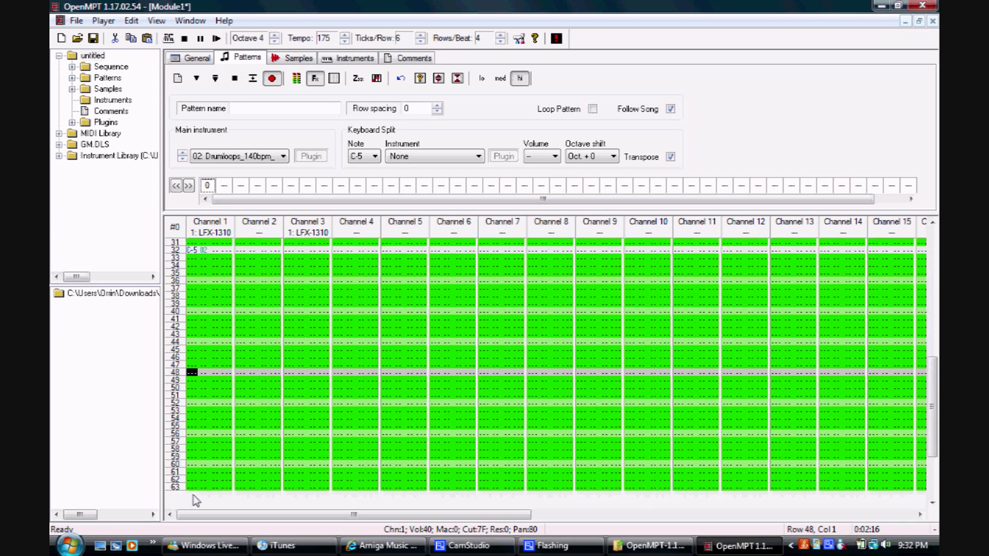
# Choose 01: Dwequel_C3 as the main instrument and enter a C-5 note on row 0 of channel 2.
pyautogui.click(250, 157)
pyautogui.click(236, 179)
pyautogui.press('Tab')
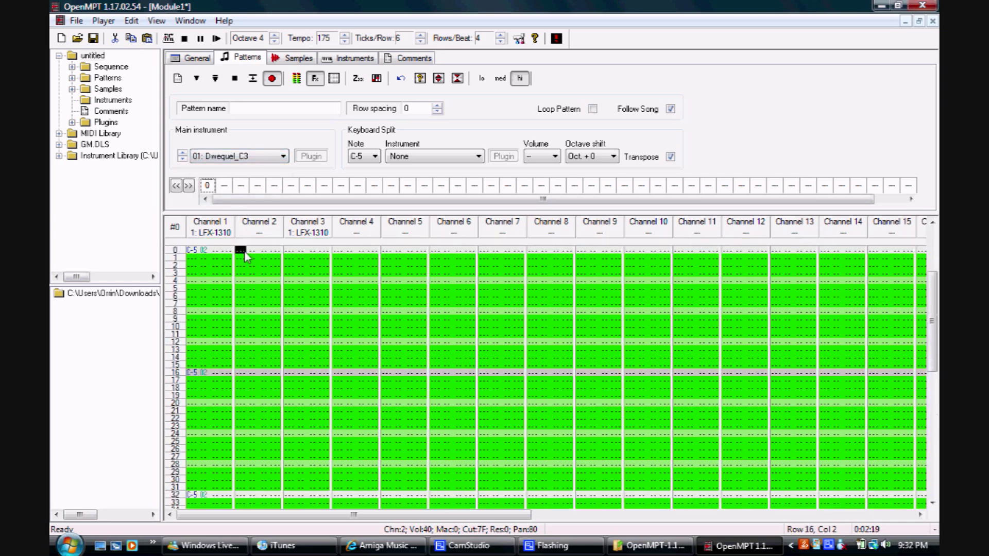
pyautogui.press('Home')
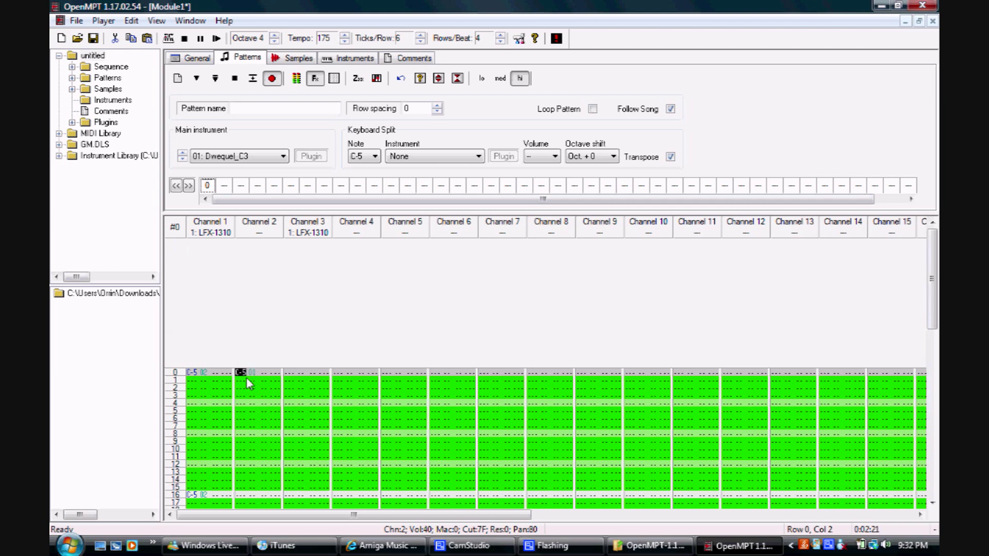
# Enter further Dwequel_C3 C-5 notes in channel 2 on rows 4, 8 and 12.
pyautogui.press('pagedown')
pyautogui.press('q')
pyautogui.press('pagedown')
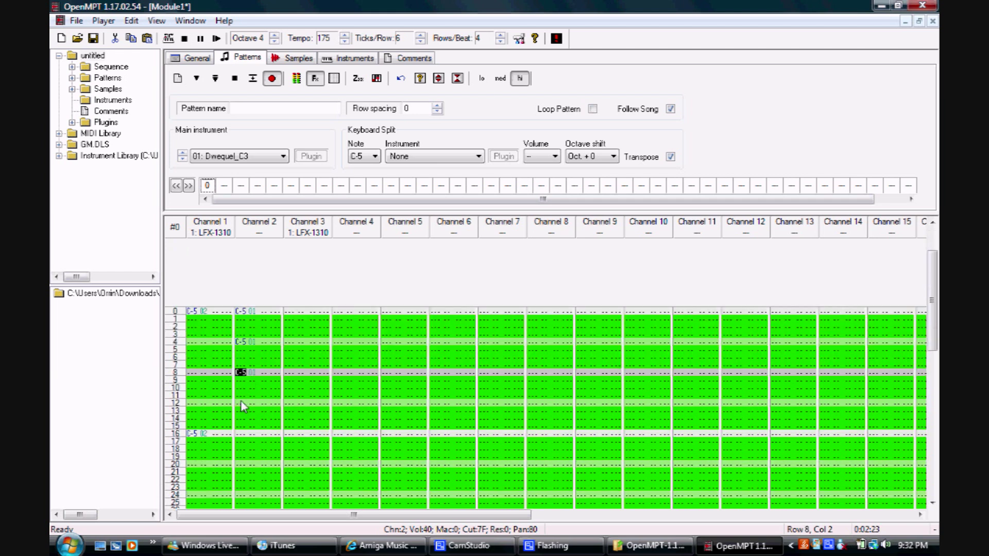
pyautogui.press('q')
pyautogui.press('pagedown')
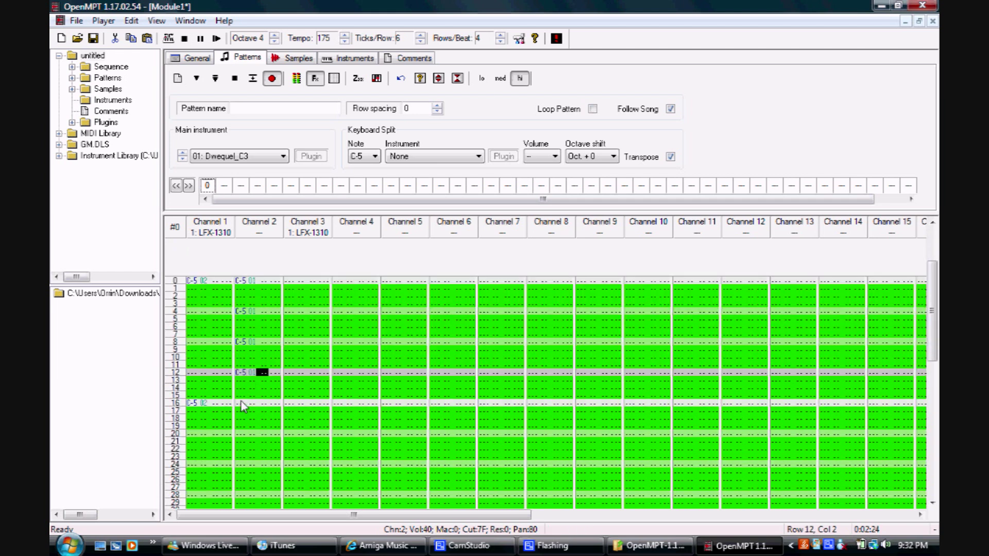
pyautogui.press('Down')
pyautogui.press('Left')
pyautogui.press('Down')
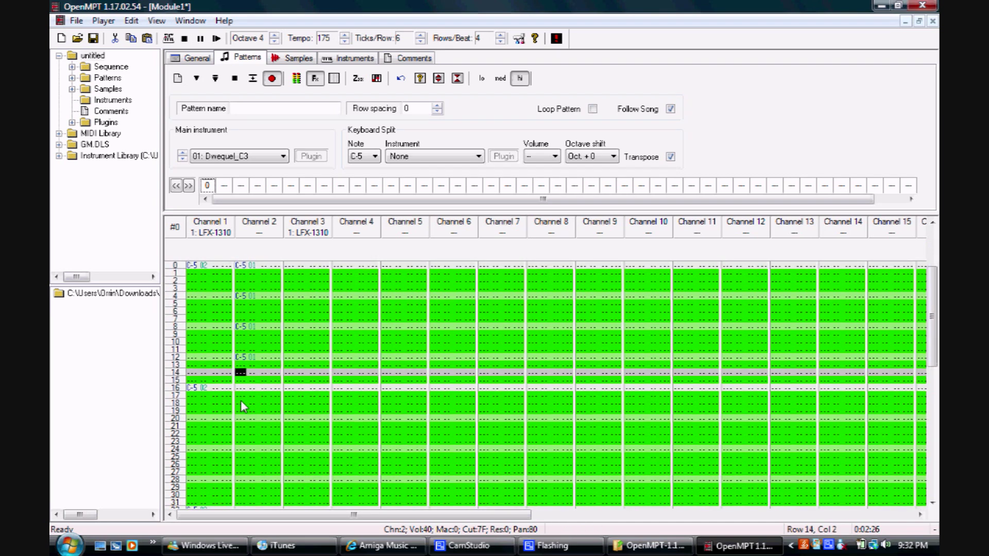
pyautogui.press('Down')
pyautogui.press('Down')
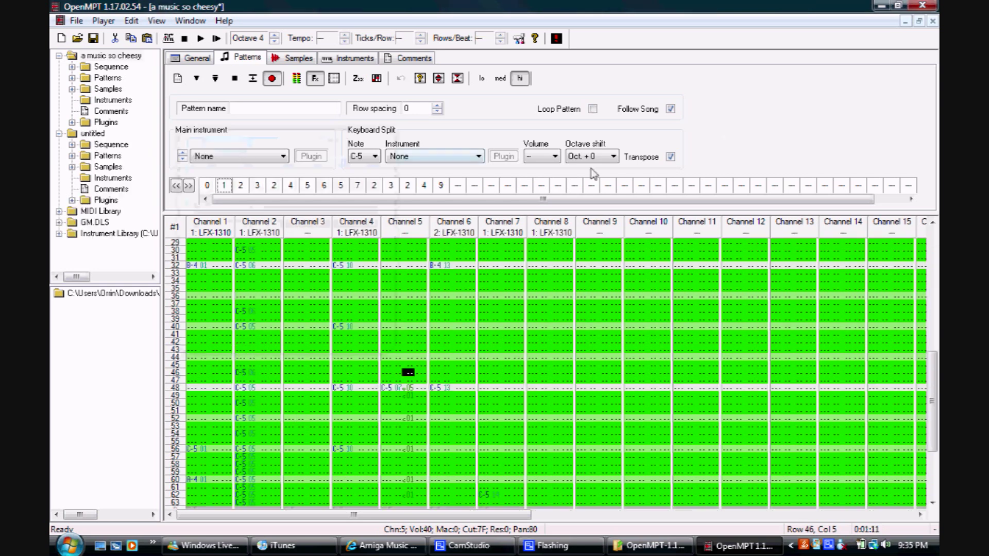
# Examine the volume commands in channel 5 of pattern 1 and the effect commands in channels 6, 3 and 7 of pattern 2.
pyautogui.click(411, 387)
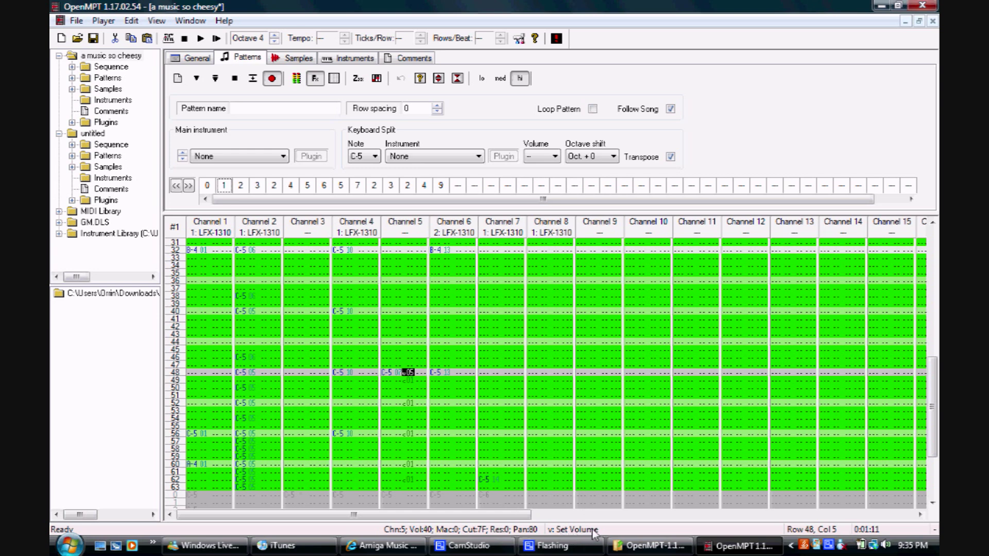
pyautogui.press('Down')
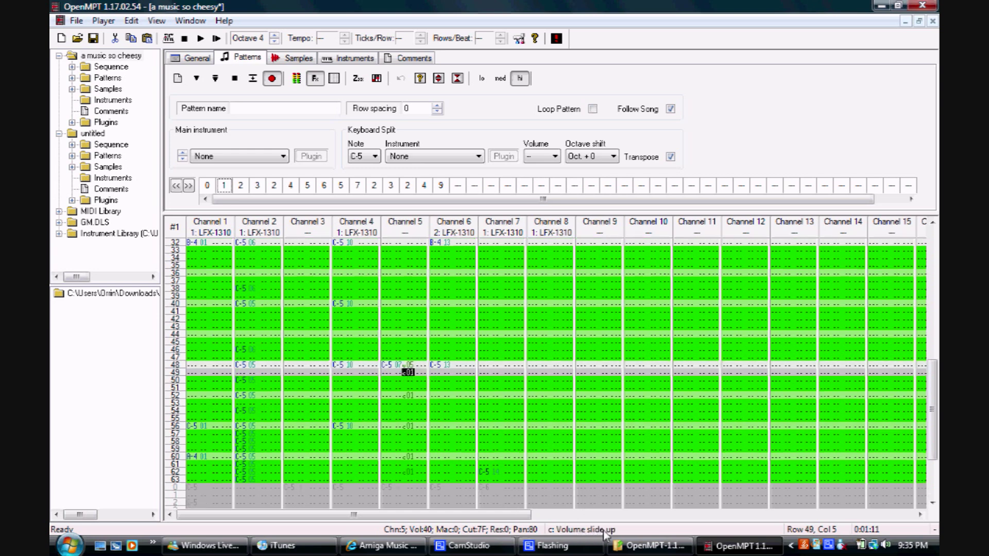
pyautogui.click(241, 186)
pyautogui.click(469, 349)
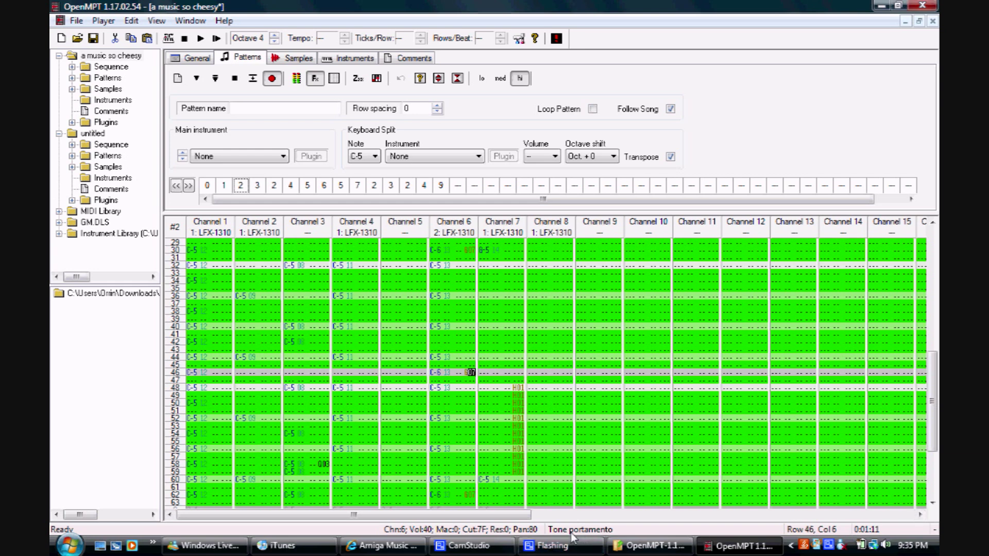
pyautogui.click(323, 464)
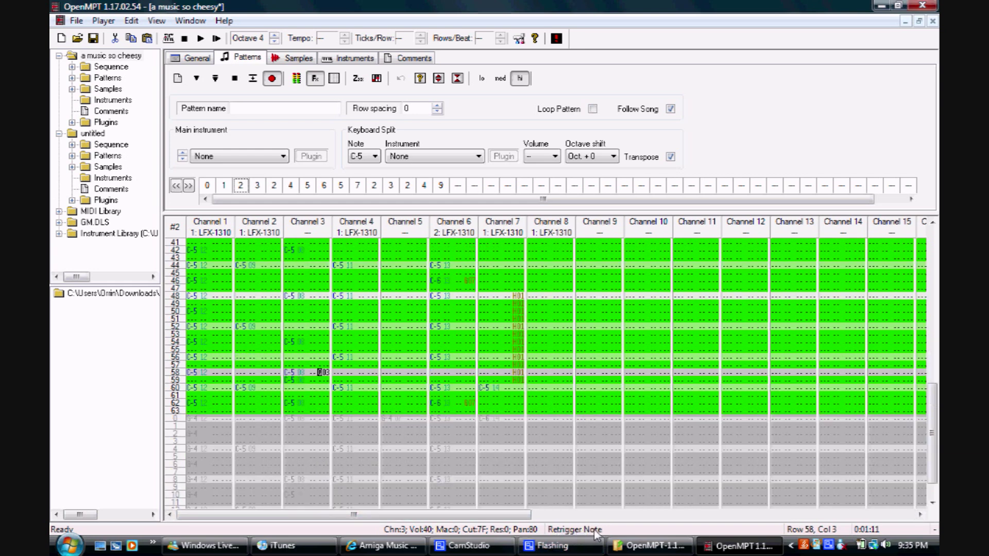
pyautogui.click(517, 334)
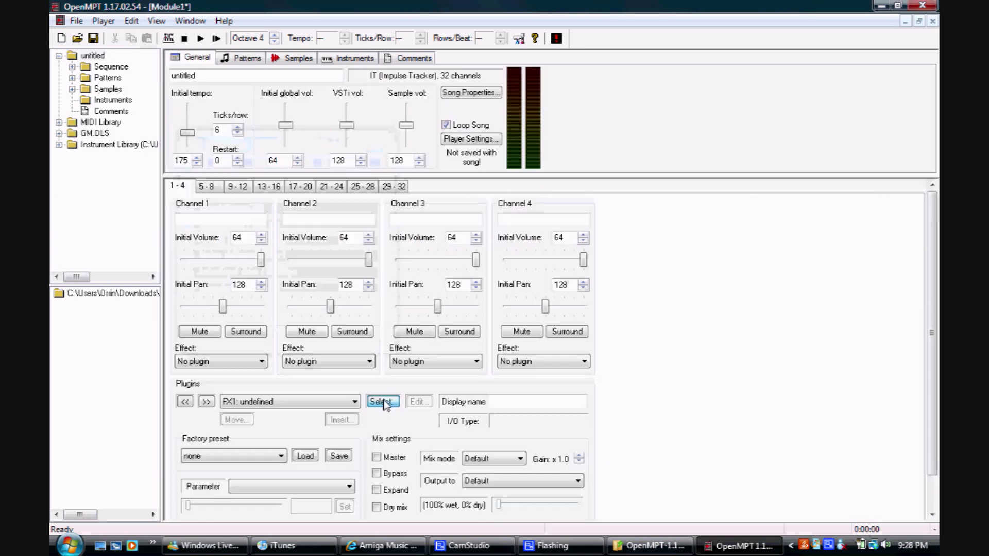
# Load the LFX-1310 VST effect into plugin slot FX1 and assign it as the effect for channels 1 and 3.
pyautogui.click(383, 402)
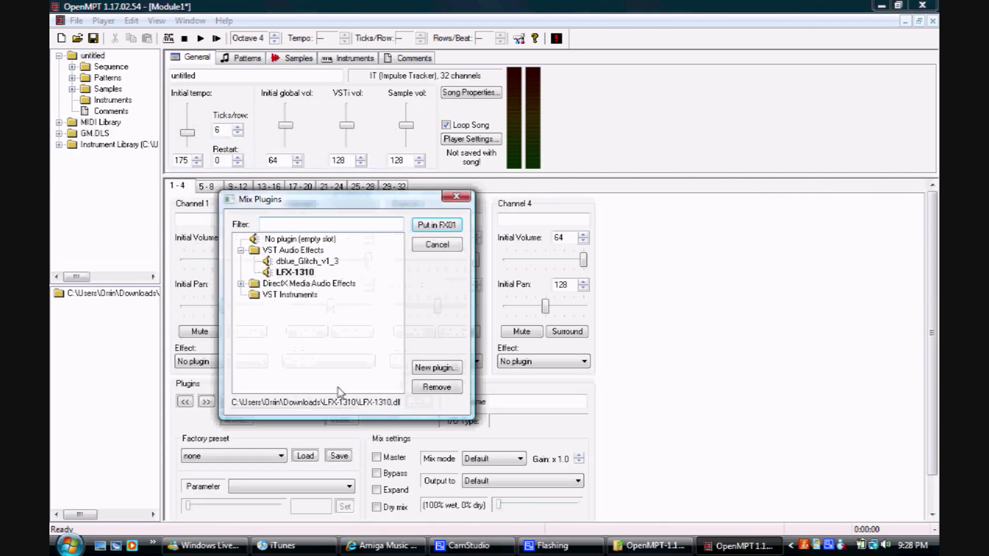
pyautogui.doubleClick(293, 273)
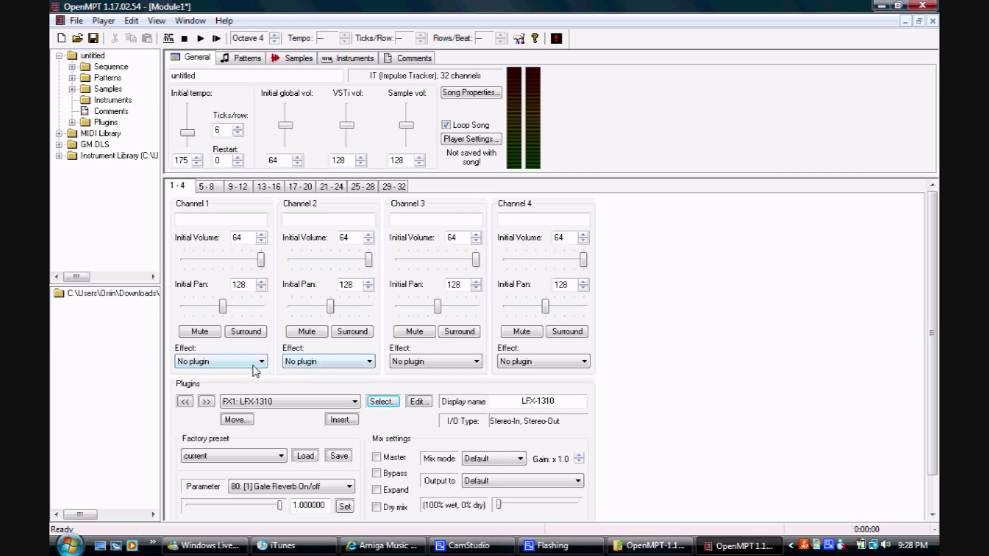
pyautogui.click(253, 363)
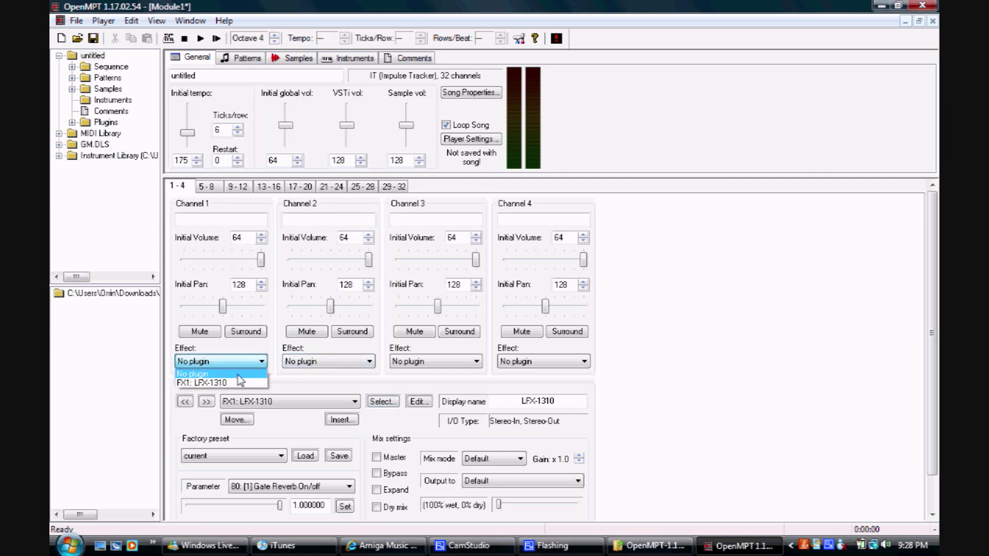
pyautogui.click(238, 383)
pyautogui.click(416, 361)
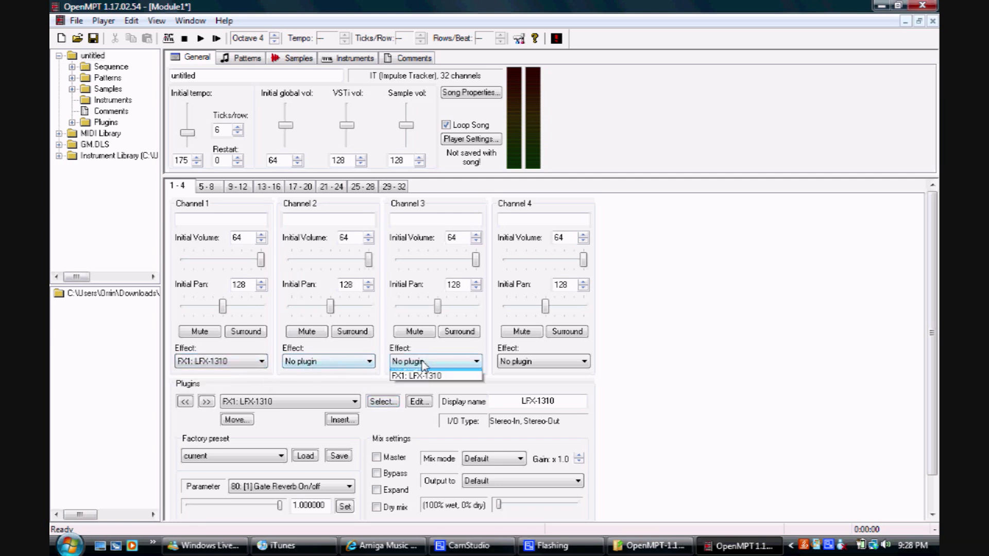
pyautogui.click(425, 382)
# Open the LFX-1310 editor, advance its preset to Band-pass(Mod) and close the editor.
pyautogui.click(420, 402)
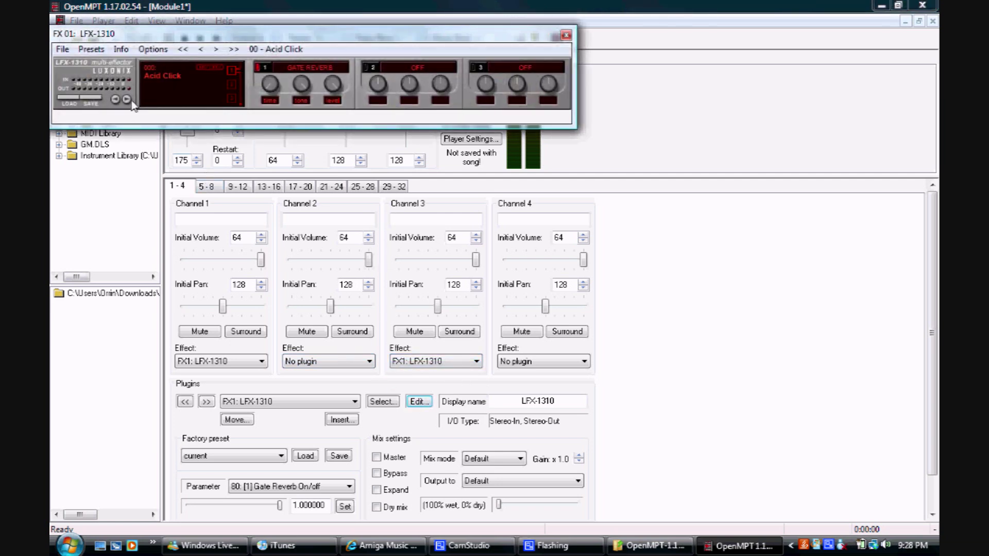
pyautogui.click(127, 100)
pyautogui.click(126, 99)
pyautogui.click(126, 99)
pyautogui.click(126, 100)
pyautogui.click(126, 99)
pyautogui.click(126, 100)
pyautogui.click(127, 99)
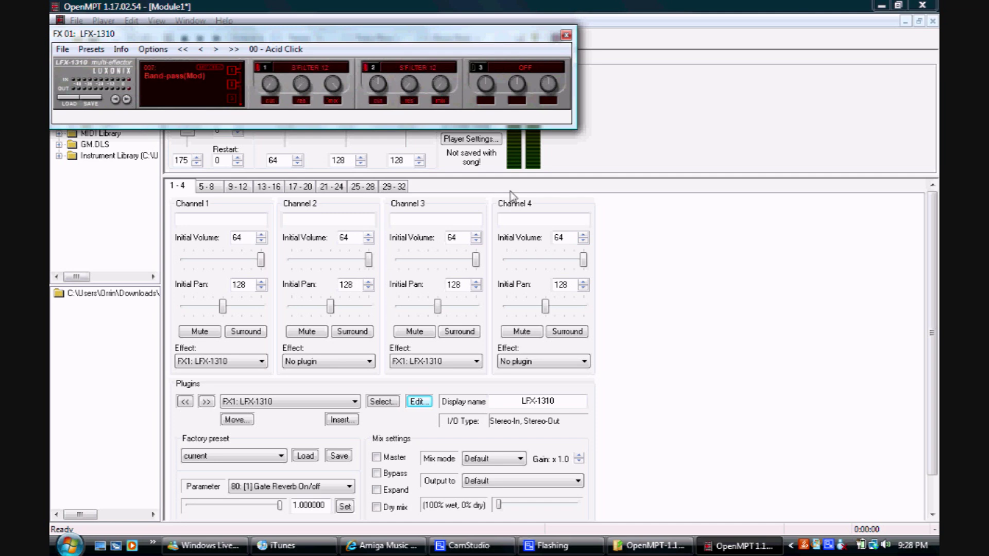
pyautogui.click(563, 550)
# Load the DirectX Compressor into plugin slot FX2 and open its parameter editor.
pyautogui.click(355, 401)
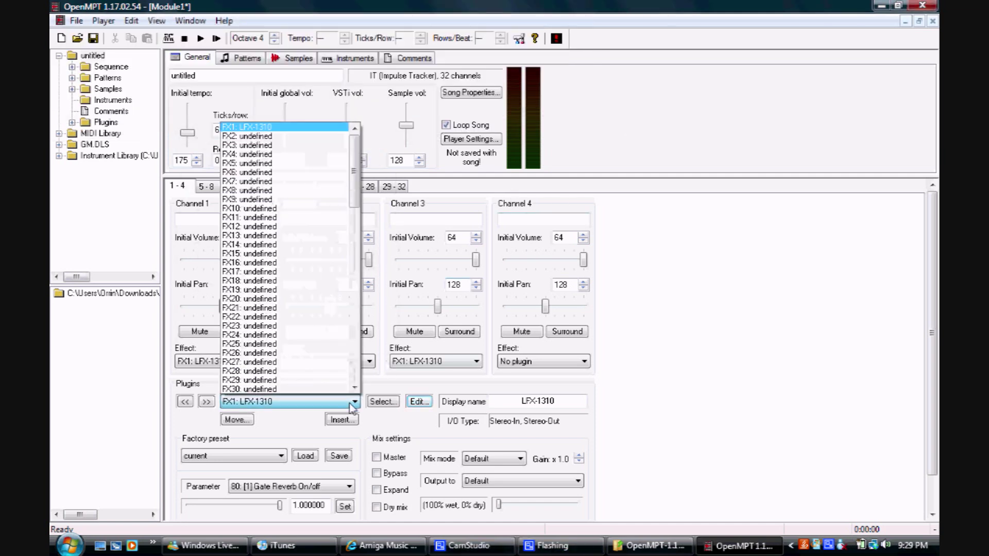
pyautogui.click(277, 136)
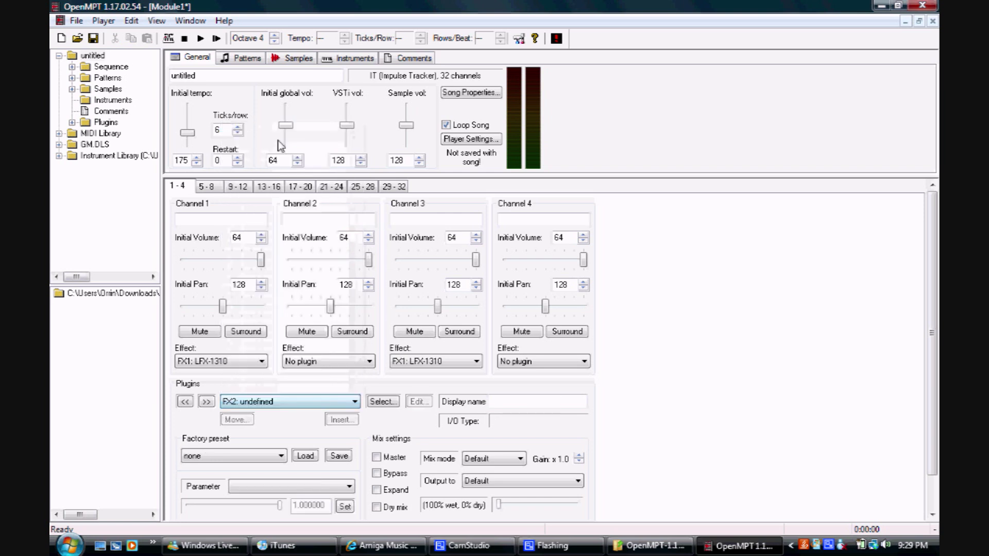
pyautogui.click(382, 402)
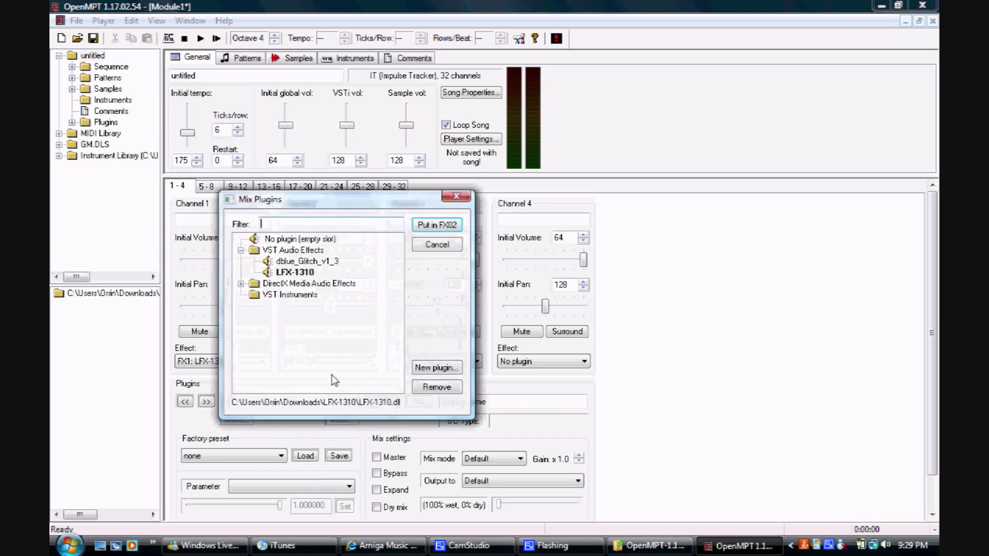
pyautogui.click(241, 283)
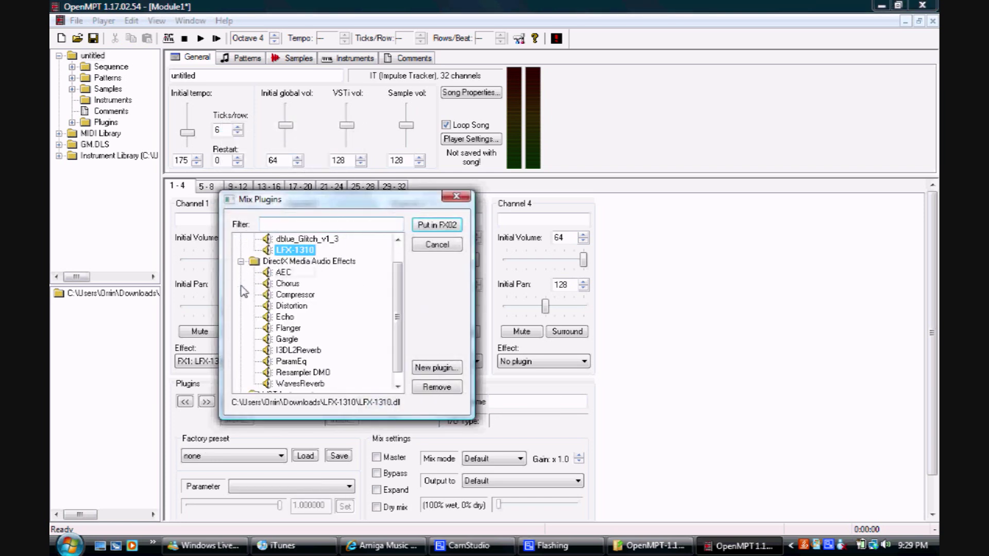
pyautogui.click(290, 295)
pyautogui.doubleClick(289, 296)
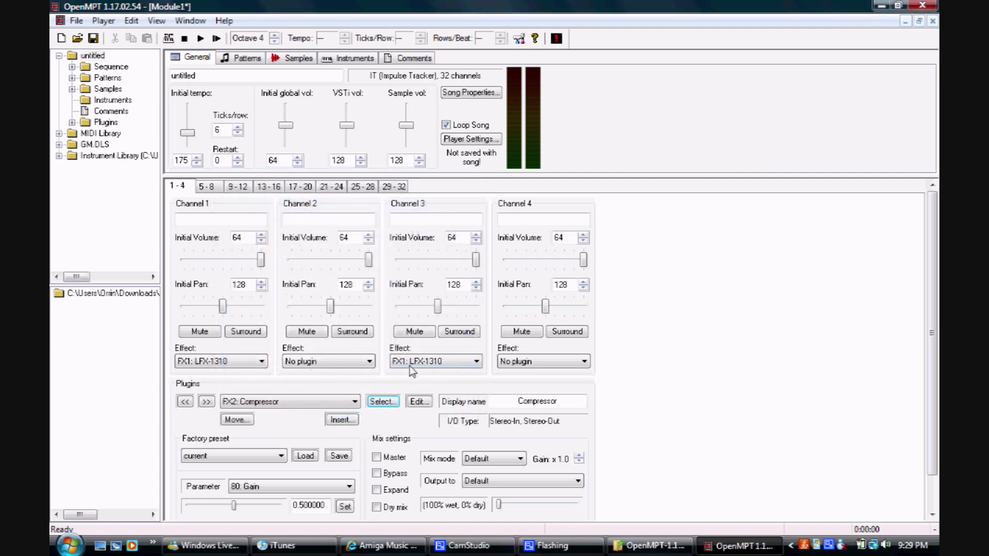
pyautogui.click(421, 404)
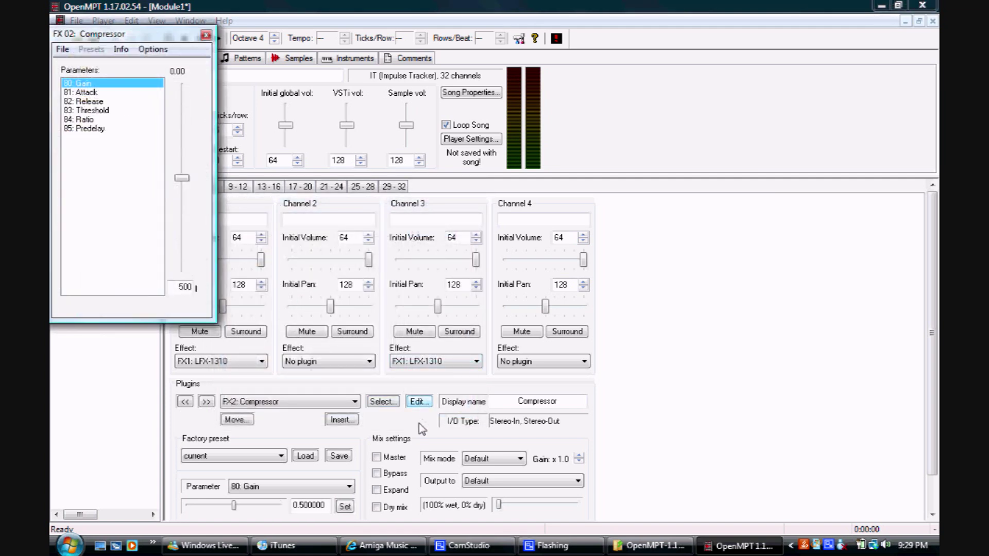
pyautogui.click(376, 457)
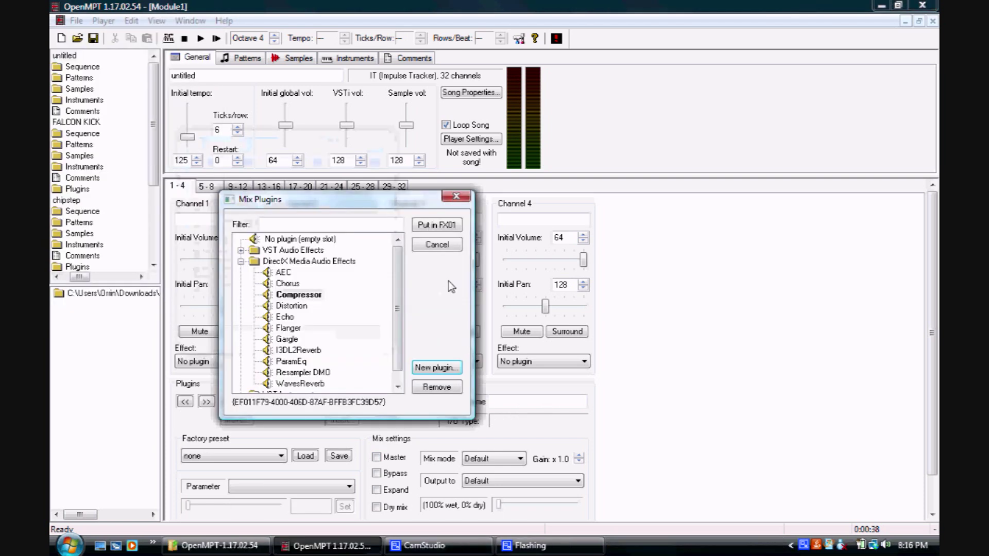
# Add Synth1 VST.dll from the synth1v107\Synth1V107 folder as a new plugin and put Synth1 VST in slot FX1.
pyautogui.click(434, 367)
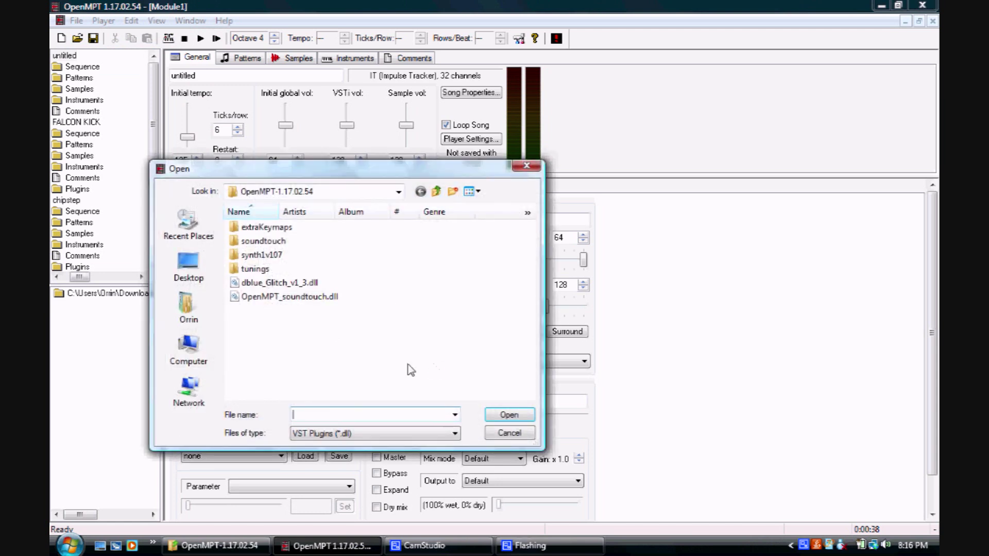
pyautogui.doubleClick(282, 255)
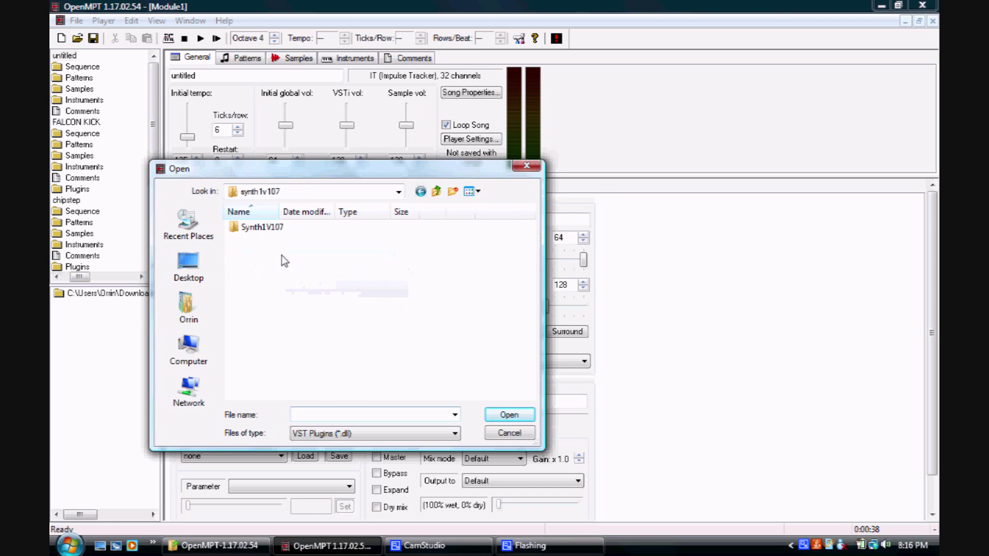
pyautogui.doubleClick(261, 231)
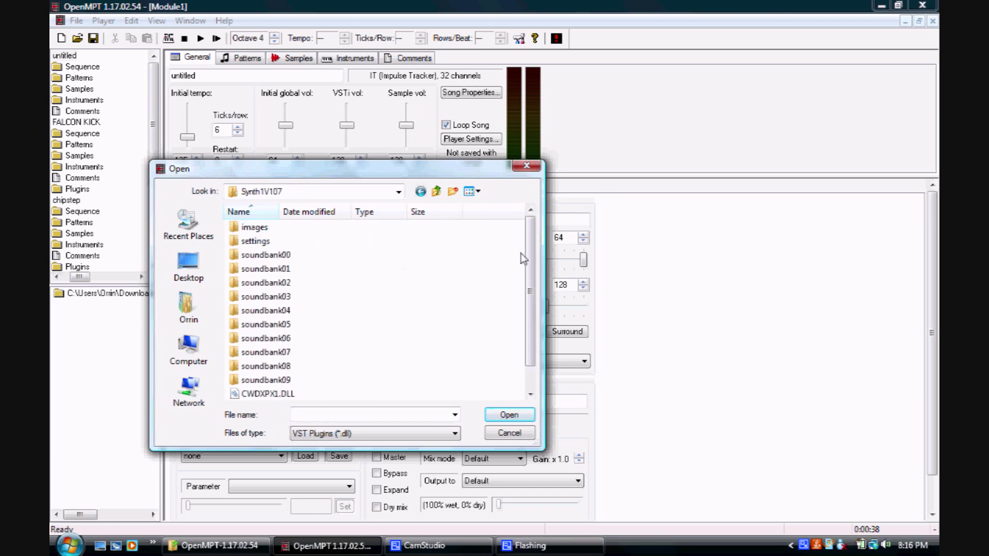
pyautogui.scroll(-1, 532, 291)
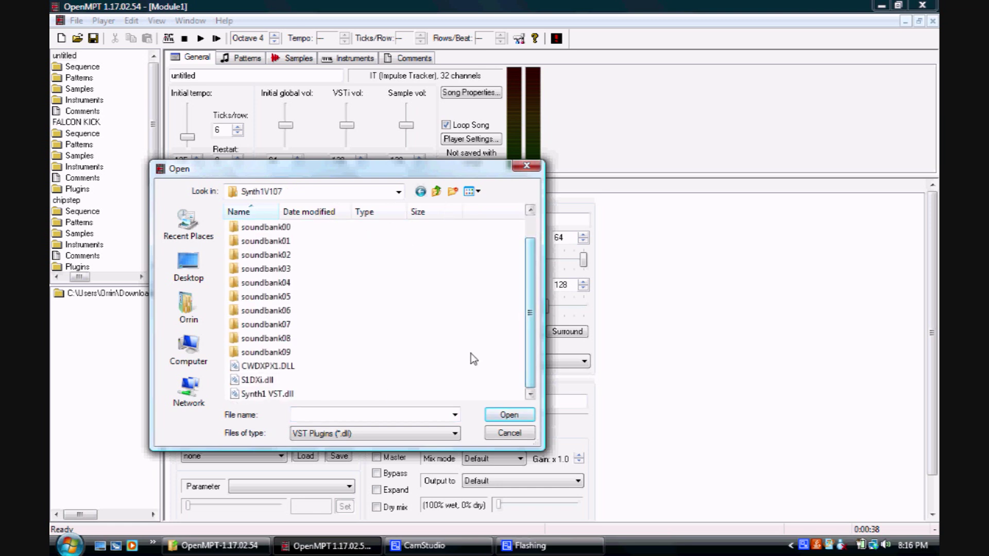
pyautogui.doubleClick(290, 394)
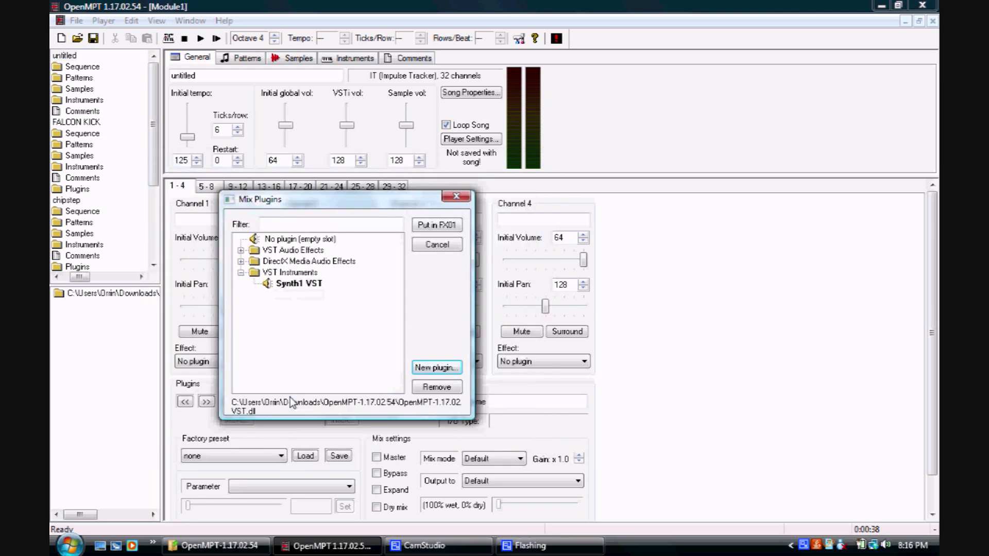
pyautogui.click(315, 285)
pyautogui.click(436, 225)
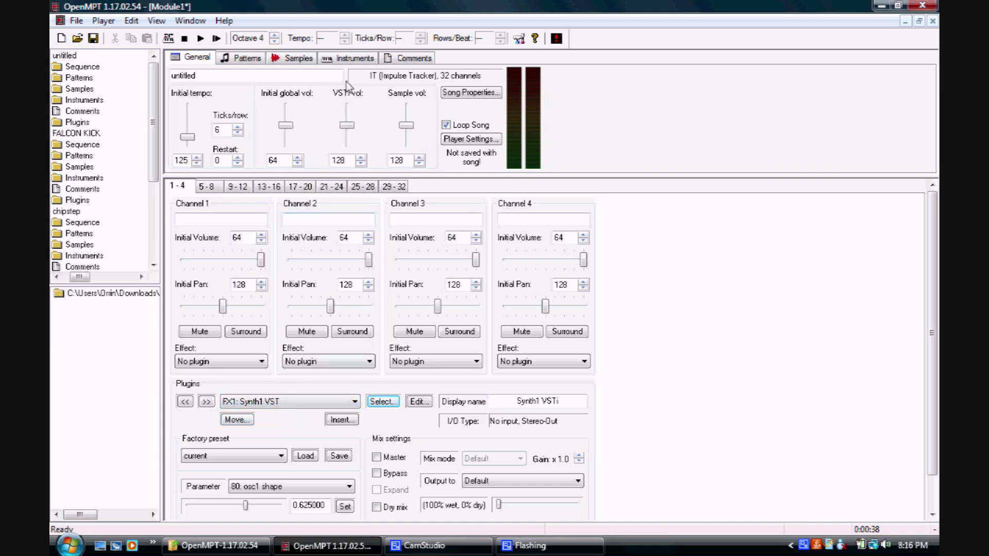
# Create a new instrument and assign it the FX1: Synth1 VSTi plugin.
pyautogui.click(348, 60)
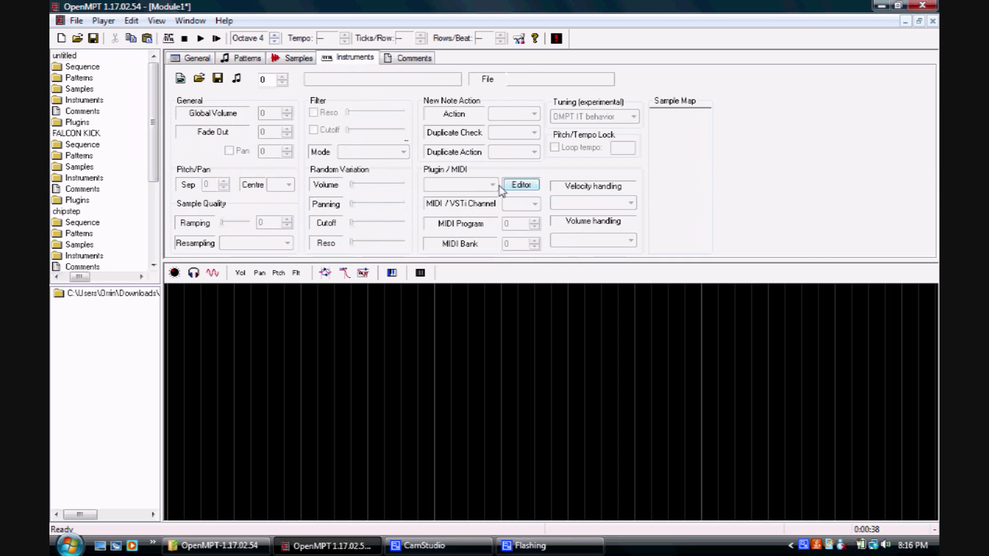
pyautogui.click(181, 80)
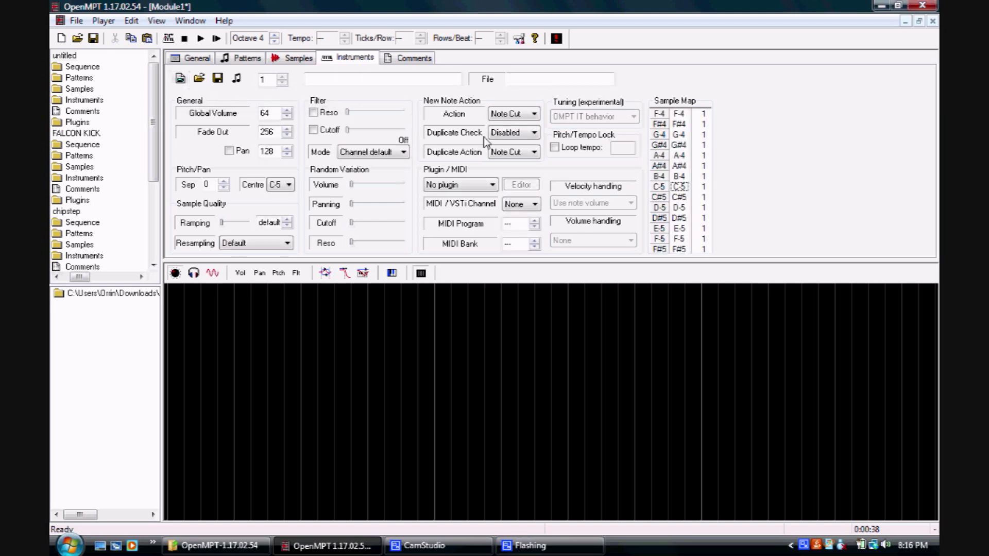
pyautogui.click(479, 185)
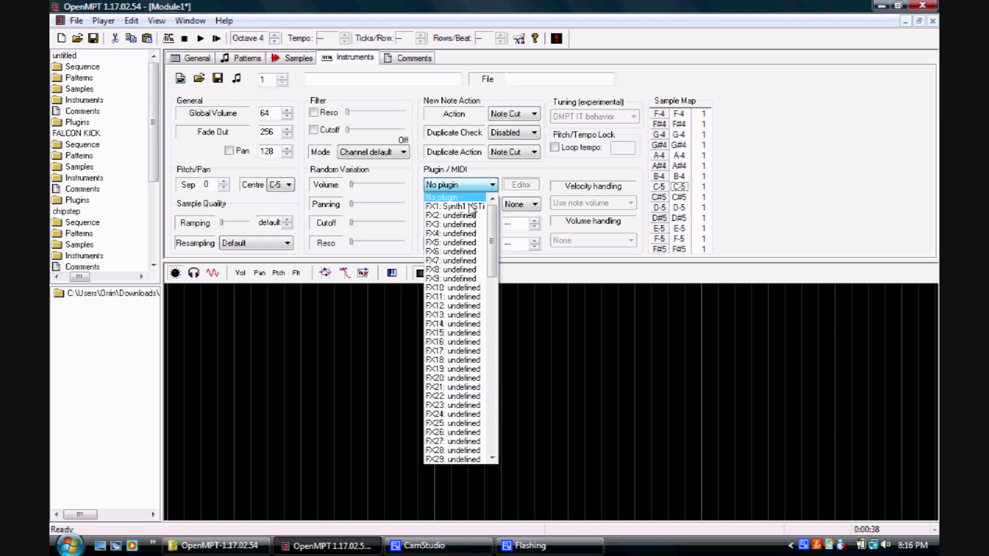
pyautogui.click(469, 207)
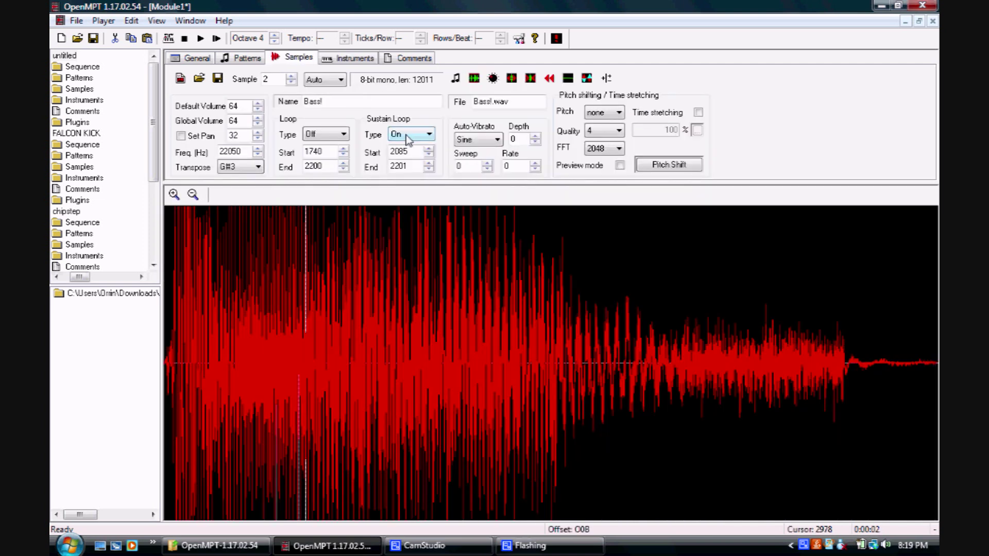
# Set the sustain loop type of the Bass! sample to On and preview the sample.
pyautogui.click(409, 138)
pyautogui.click(413, 156)
pyautogui.click(456, 80)
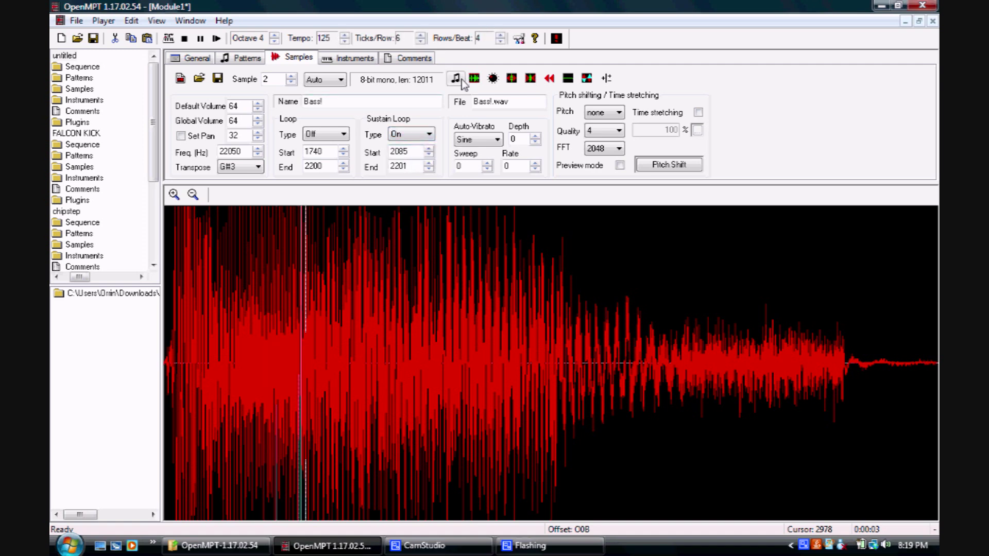
# Select the note-off on row 10 of channel 2 in pattern 0 and play the pattern.
pyautogui.click(246, 60)
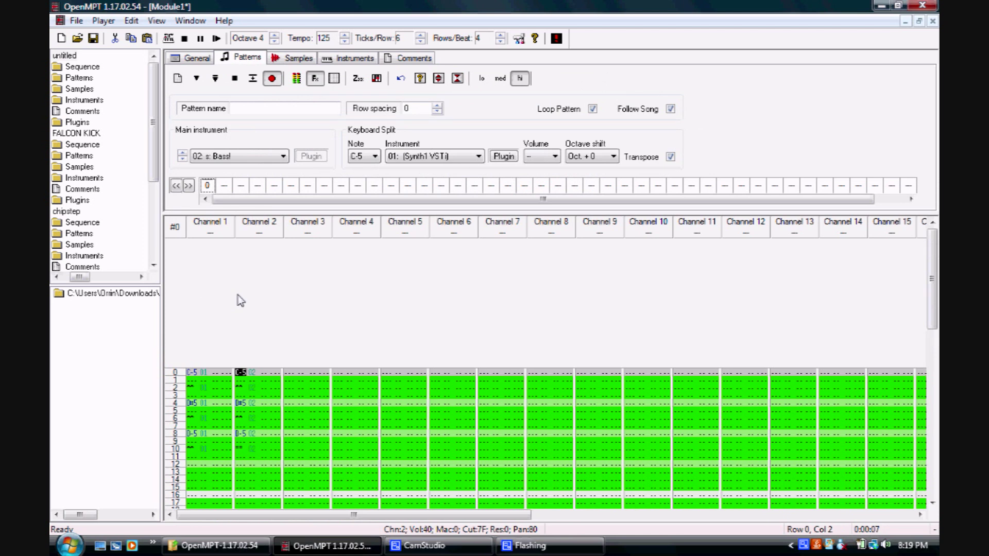
pyautogui.click(239, 448)
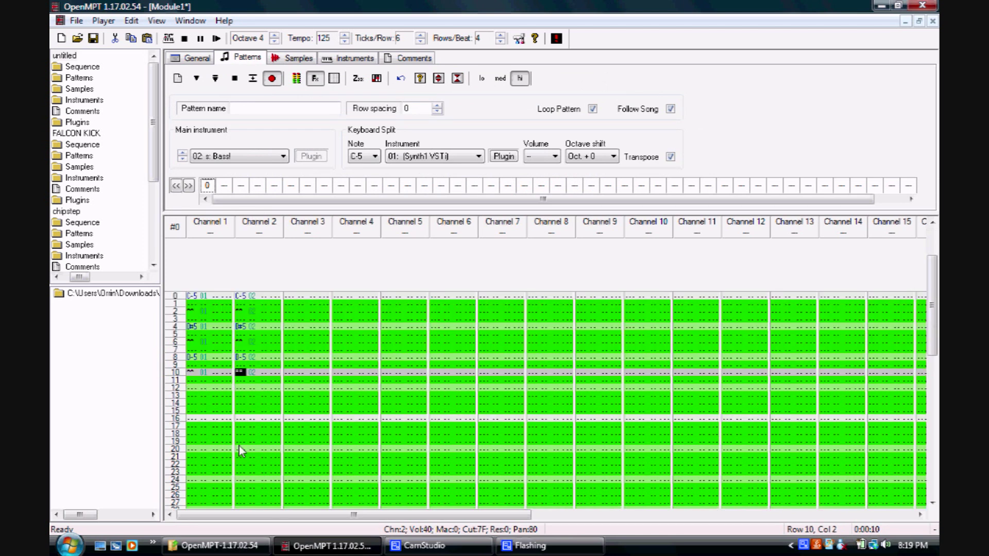
pyautogui.click(216, 80)
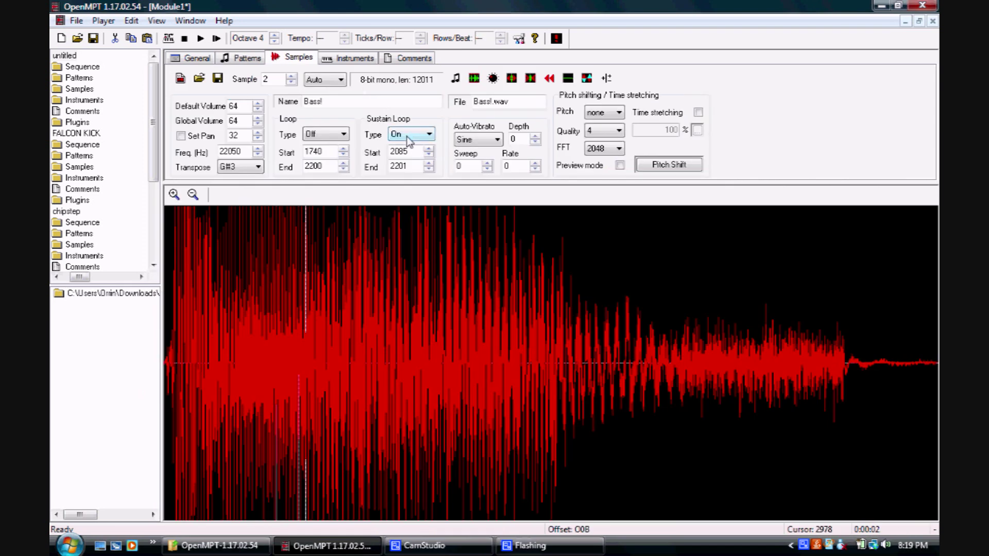
# Recheck the Bass! sample with its sustain loop On, and select its note on row 0 of channel 2 in pattern 0.
pyautogui.click(409, 139)
pyautogui.click(409, 157)
pyautogui.click(456, 79)
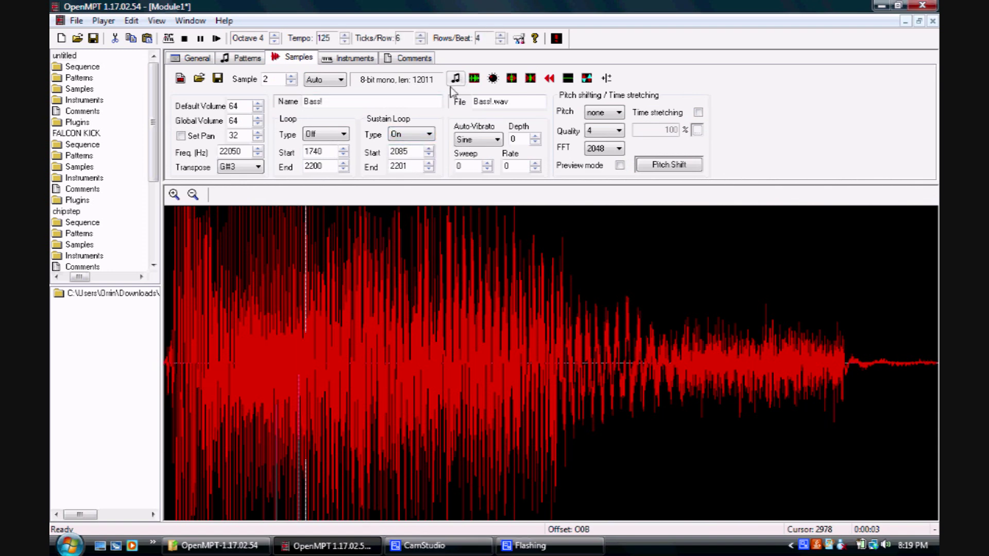
pyautogui.click(246, 58)
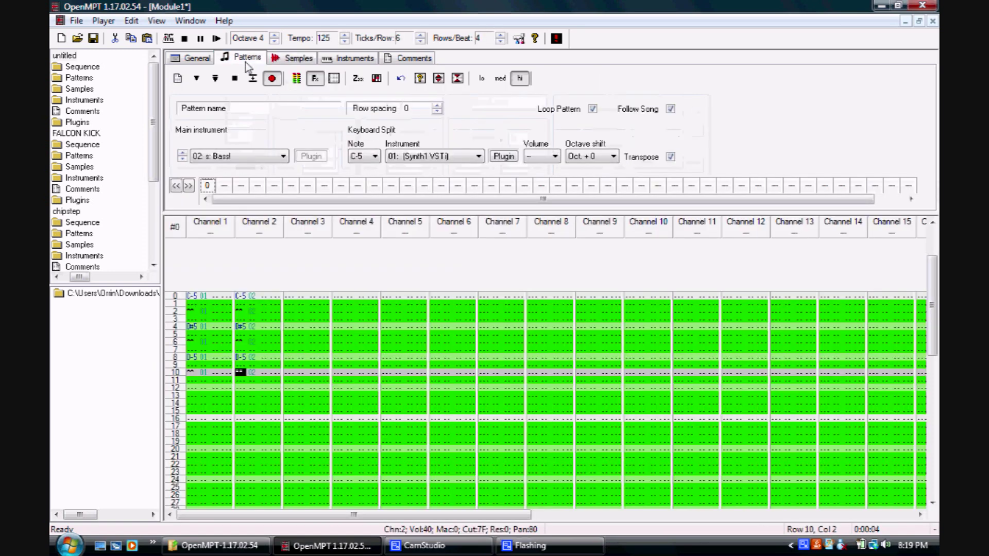
pyautogui.click(240, 297)
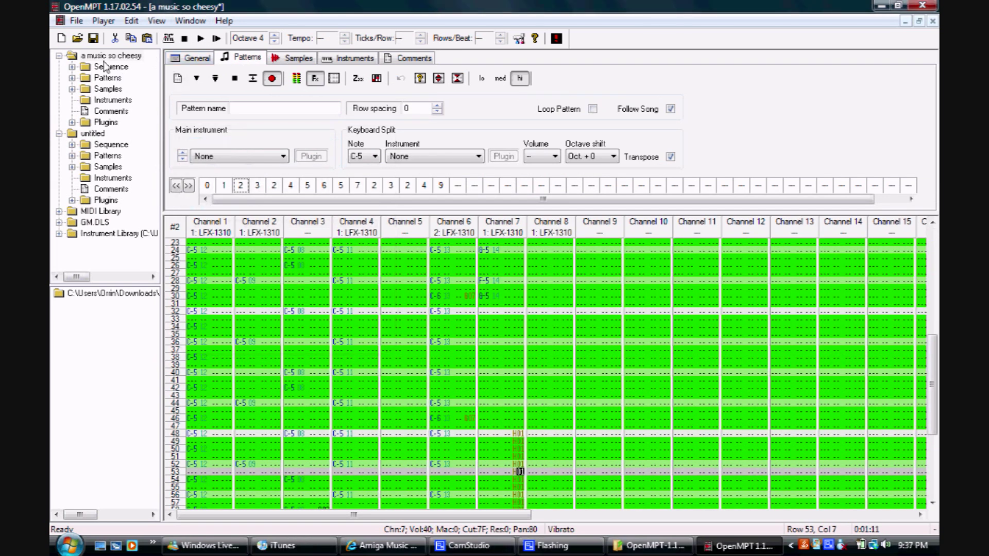
# Export the entire song a music so cheesy as a wave file at 44100 Hz, stereo, 16-bit.
pyautogui.click(75, 21)
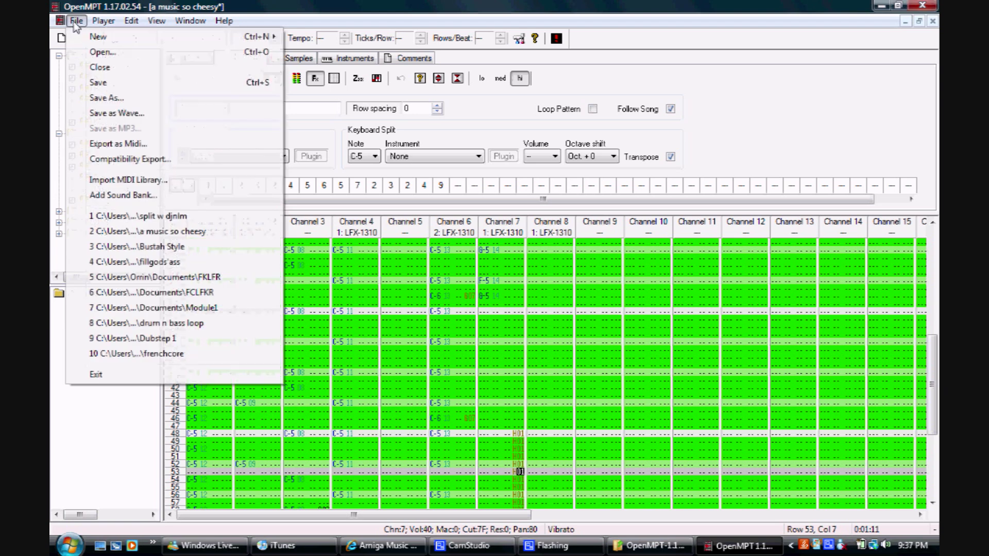
pyautogui.click(99, 113)
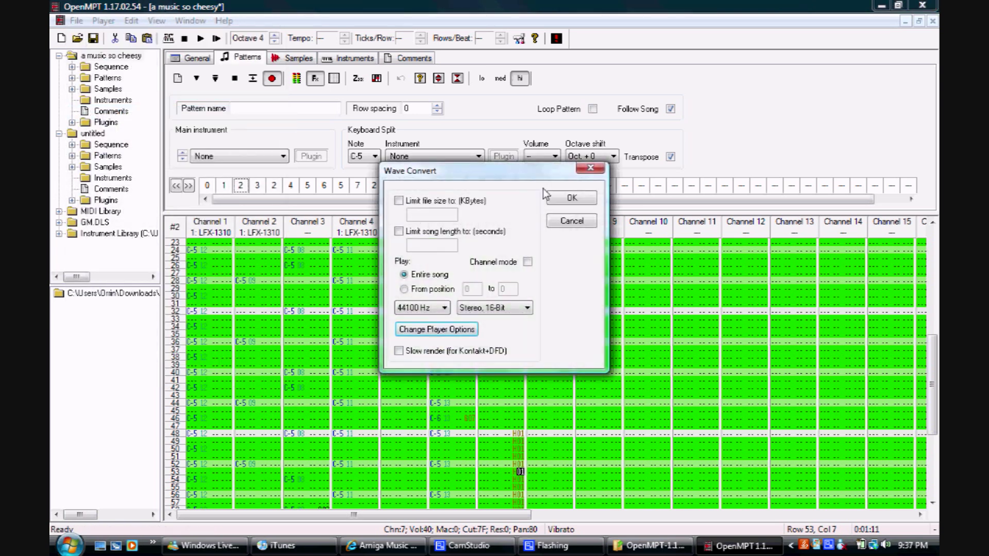
pyautogui.click(571, 198)
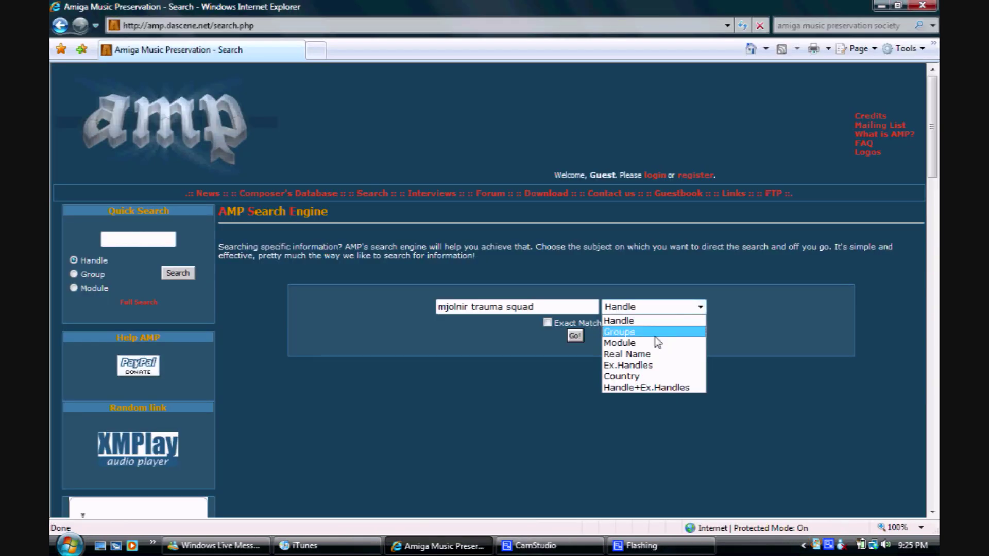
# Switch to the Amiga Music Preservation site, search Groups for mjolnir trauma squad and open the group's link.
pyautogui.click(655, 337)
pyautogui.click(574, 335)
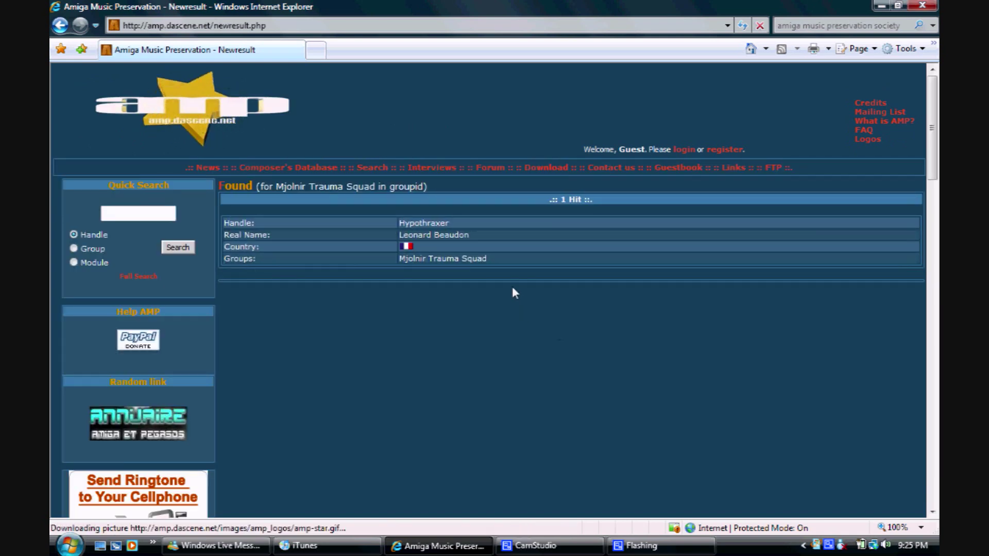
pyautogui.click(465, 260)
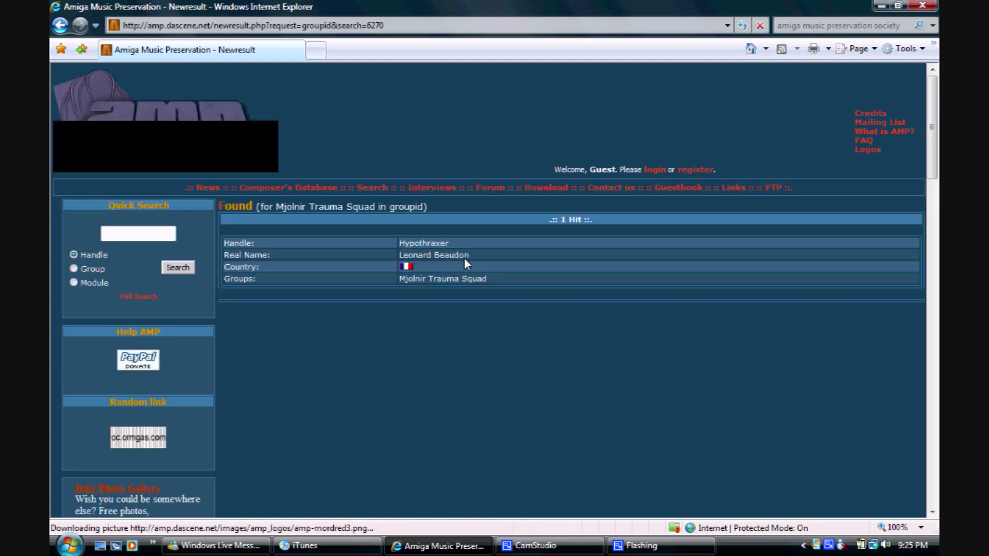
# Open the profile of the artist listed under Mjolnir Trauma Squad and view the artist's online modules.
pyautogui.click(431, 247)
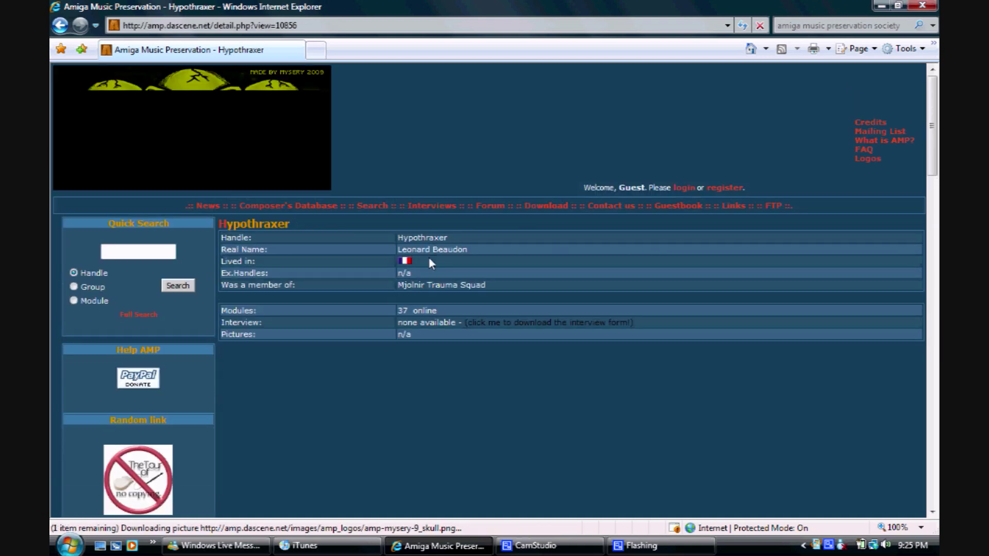
pyautogui.click(412, 310)
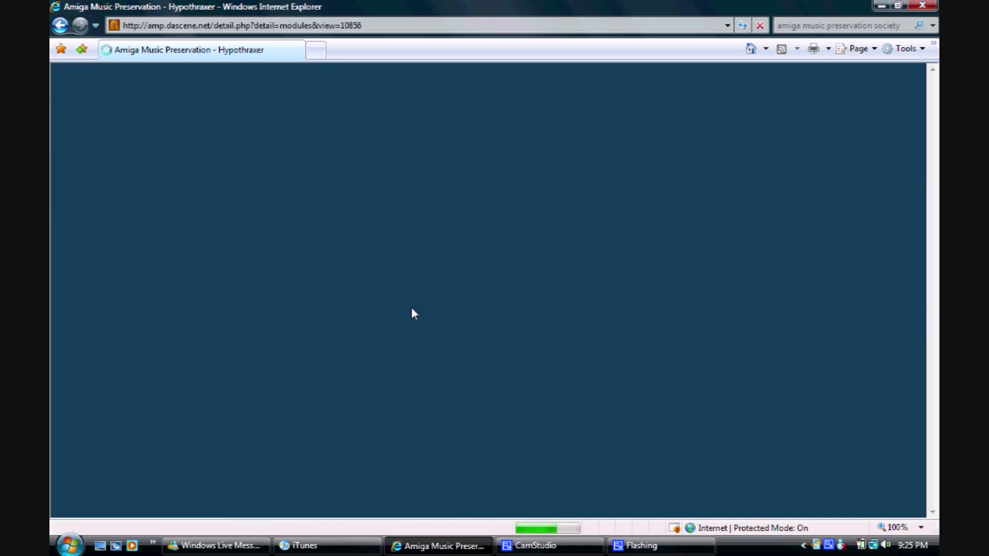
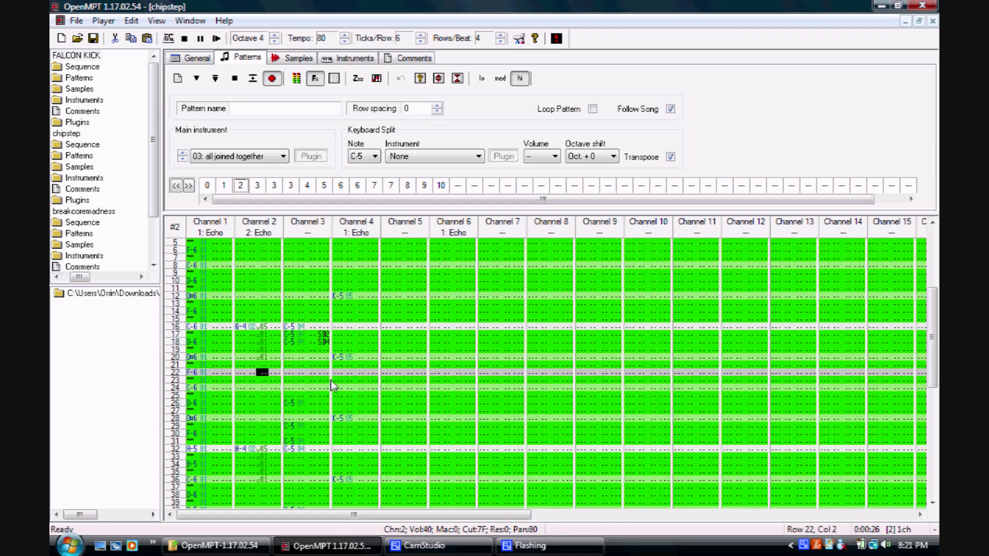
# Switch to the chipstep song in OpenMPT, inspect the Echo plugin parameters of channels 2 and 4 during playback, and stop the song.
pyautogui.click(323, 415)
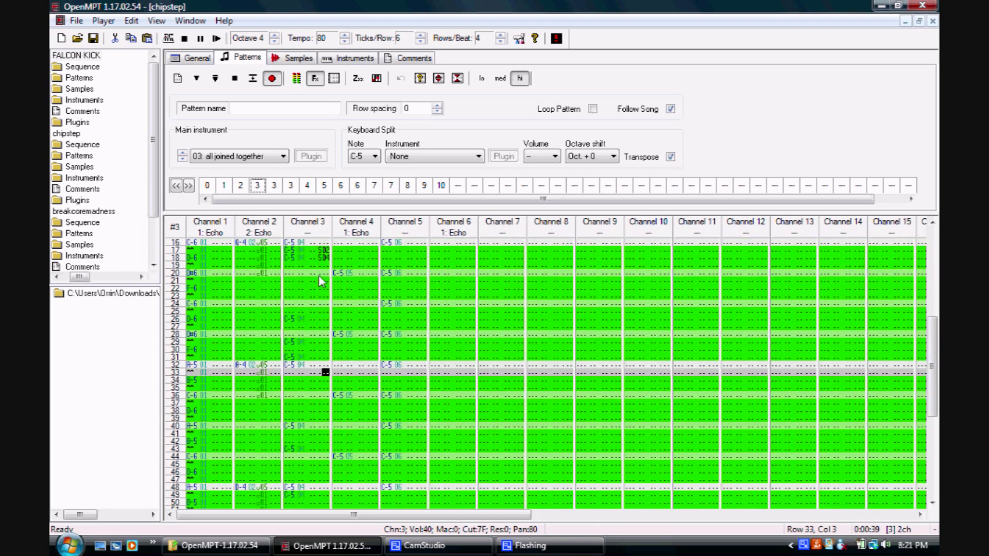
pyautogui.click(269, 238)
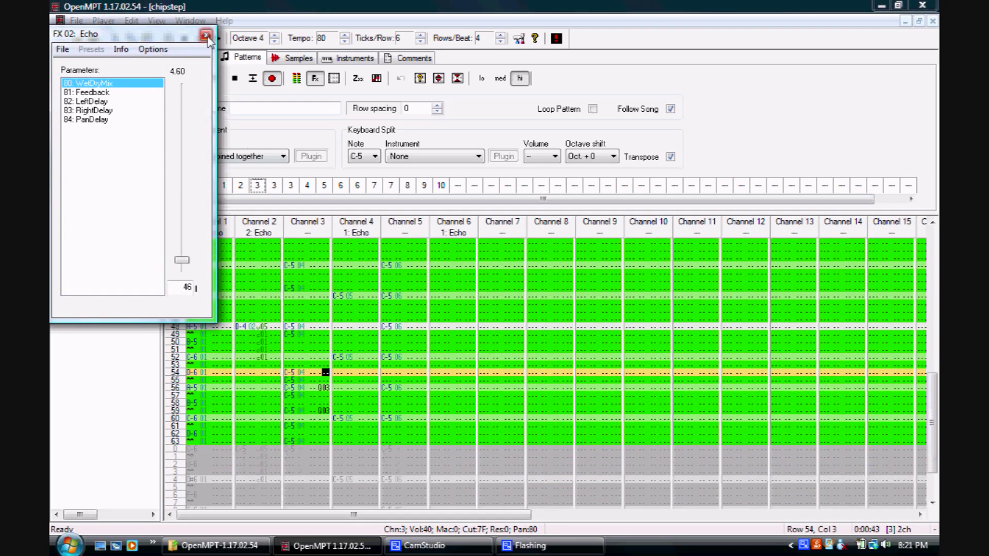
pyautogui.click(205, 35)
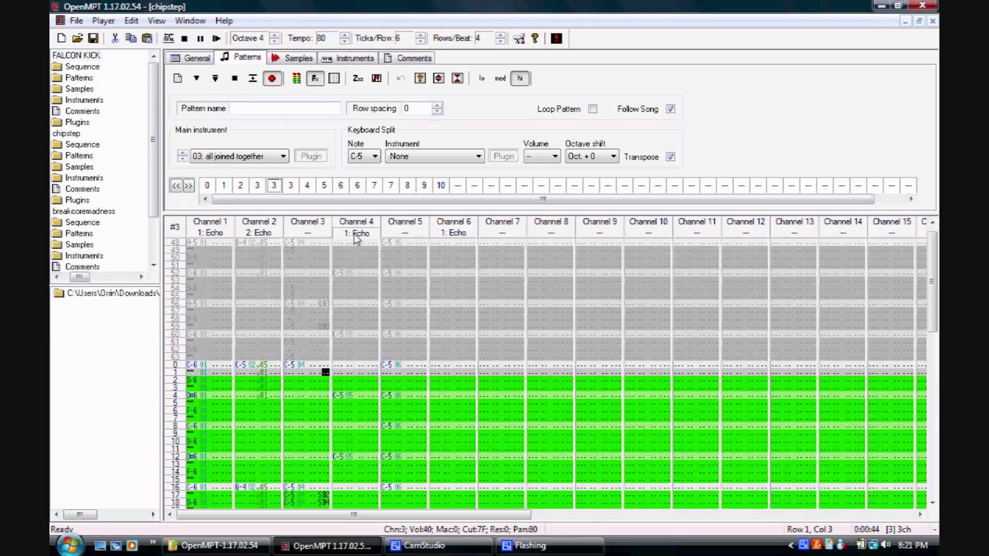
pyautogui.click(354, 234)
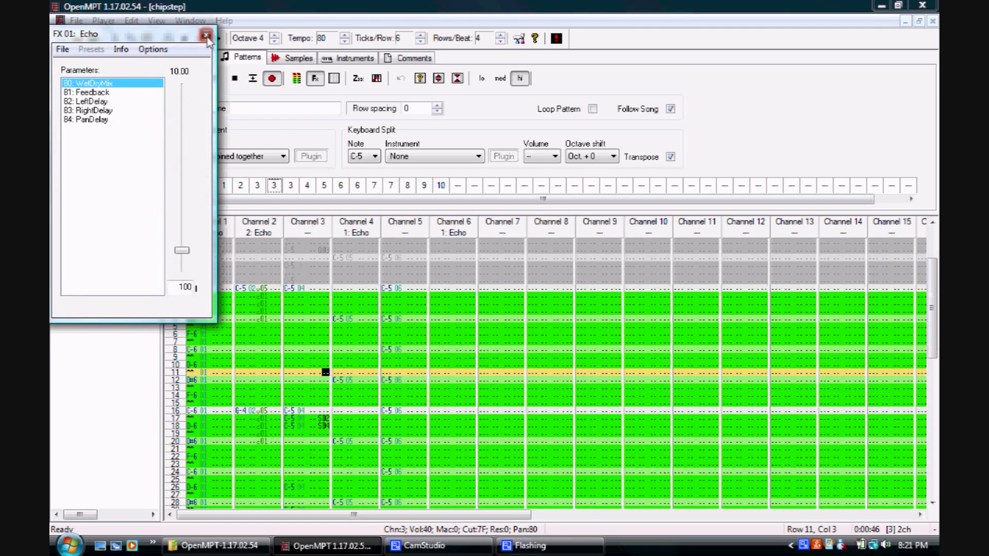
pyautogui.click(206, 34)
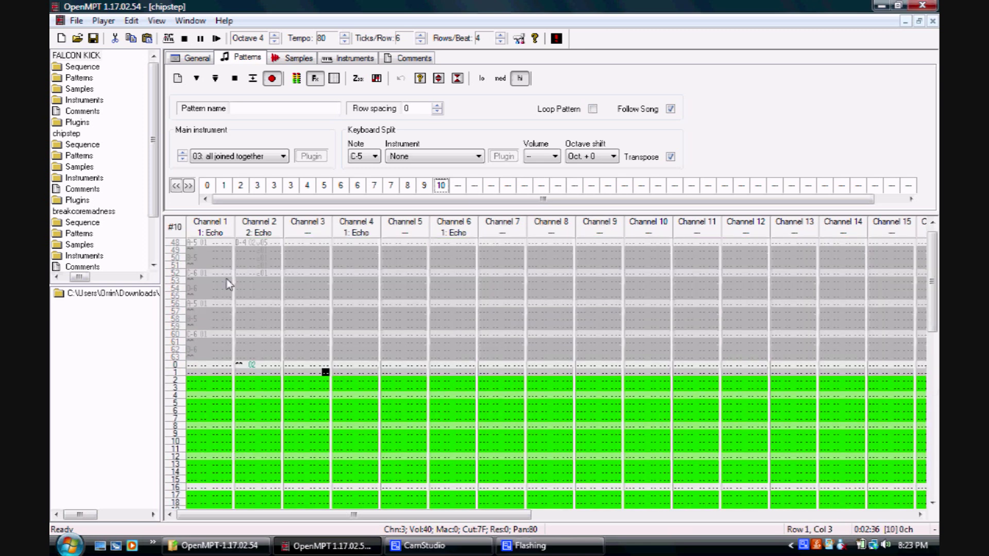
pyautogui.click(235, 79)
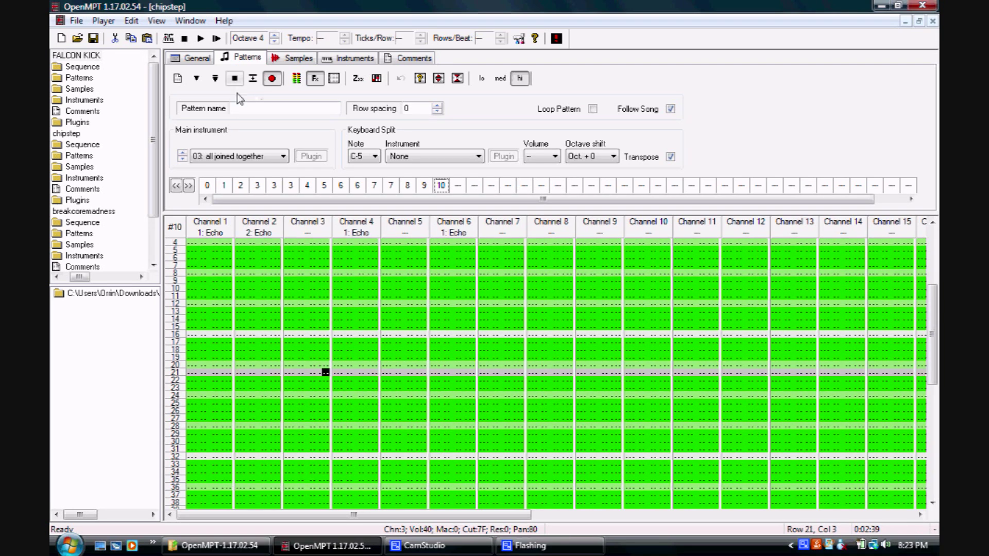